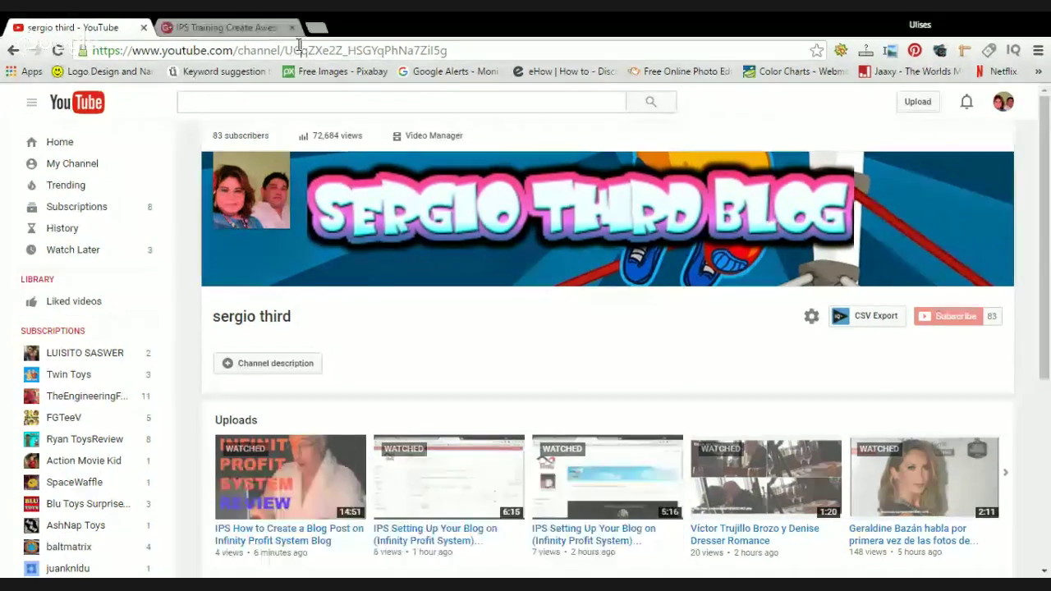
Go to Pixabay and search its free images for 'marketing'.
click(298, 46)
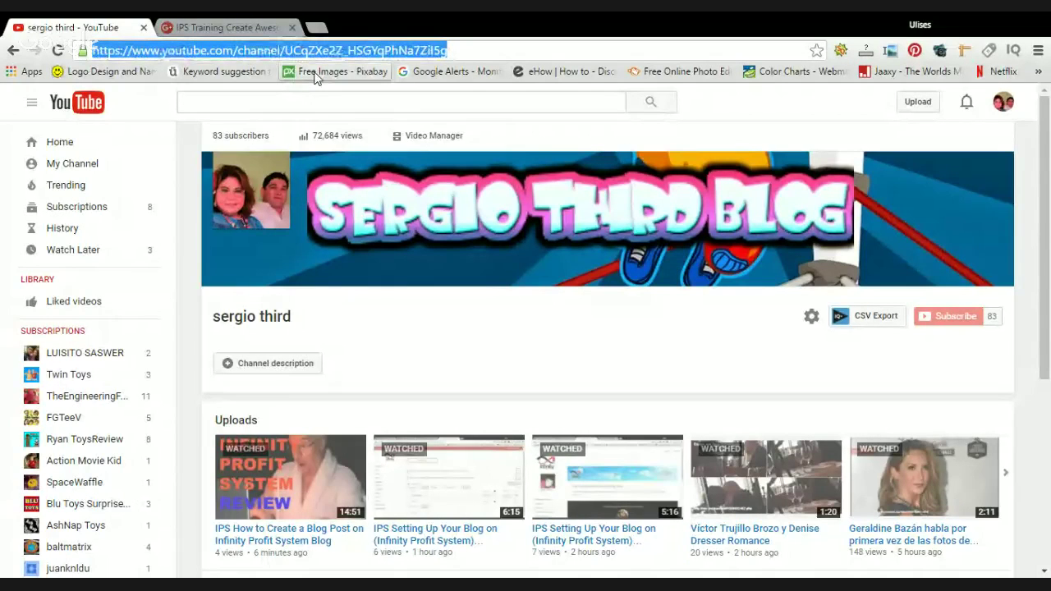
click(314, 74)
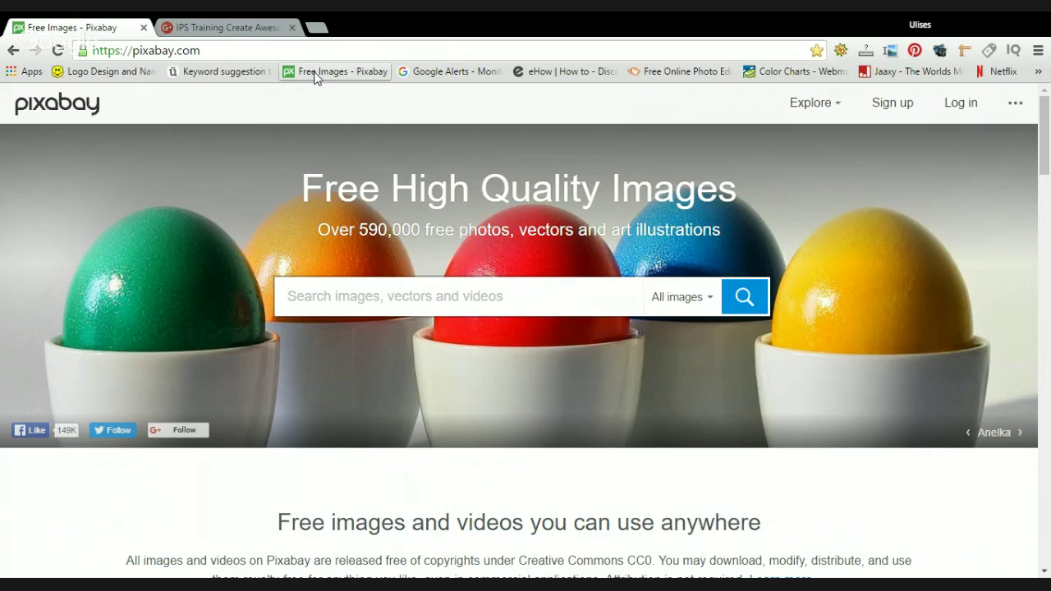
text(market)
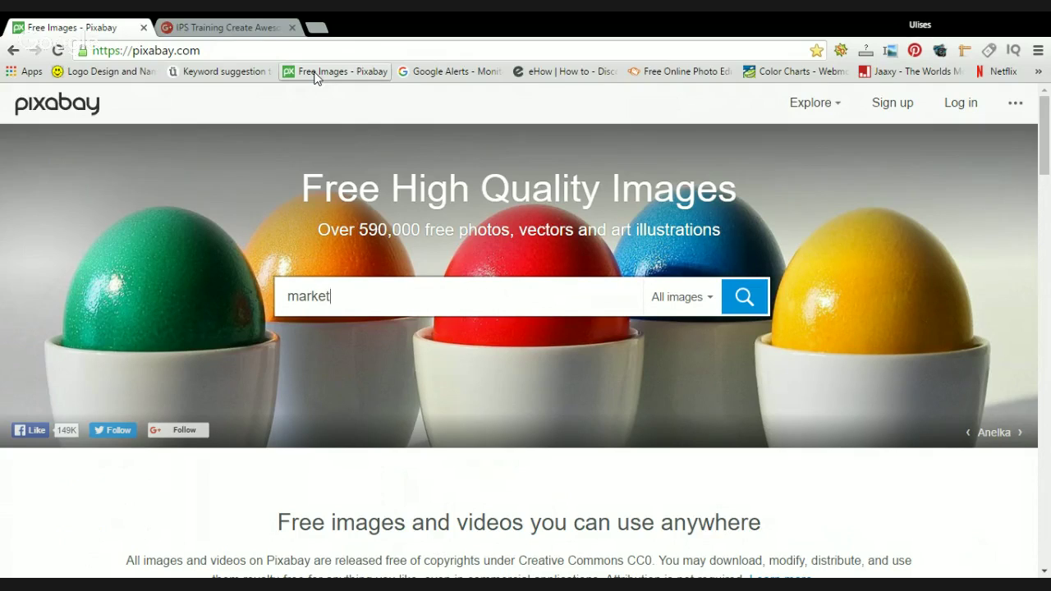
text(ing)
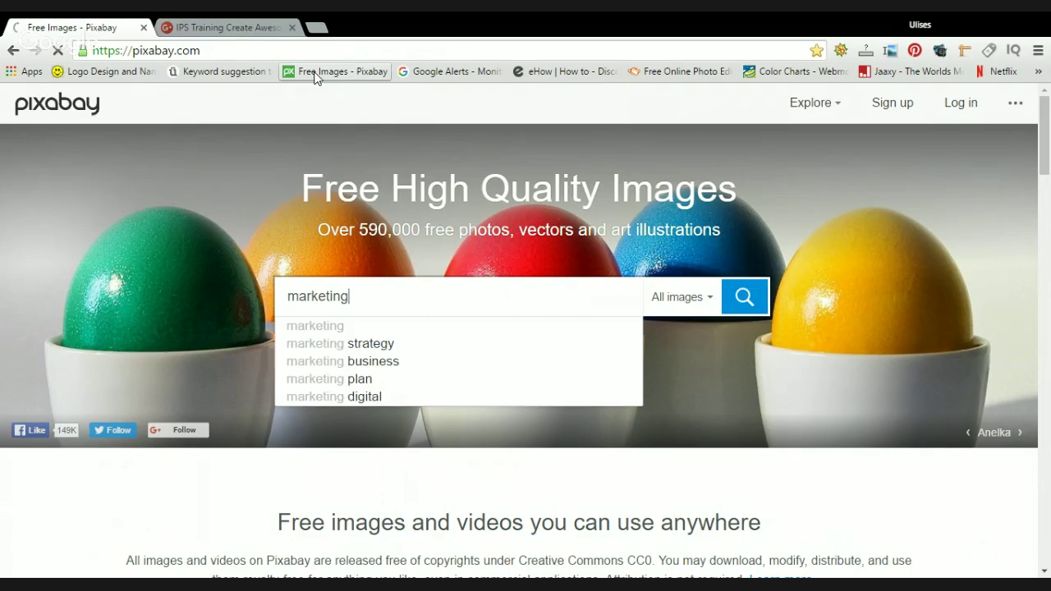
key(Return)
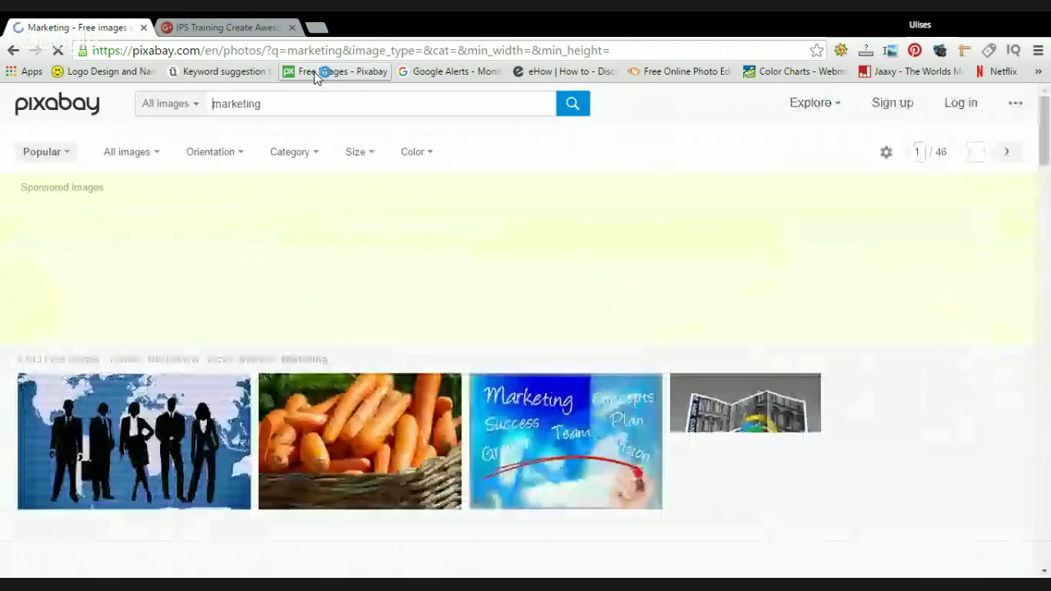
Scroll the marketing results and open the laptop-and-iPhone stock quotes photo's detail page.
scroll(526, 278, down, 2)
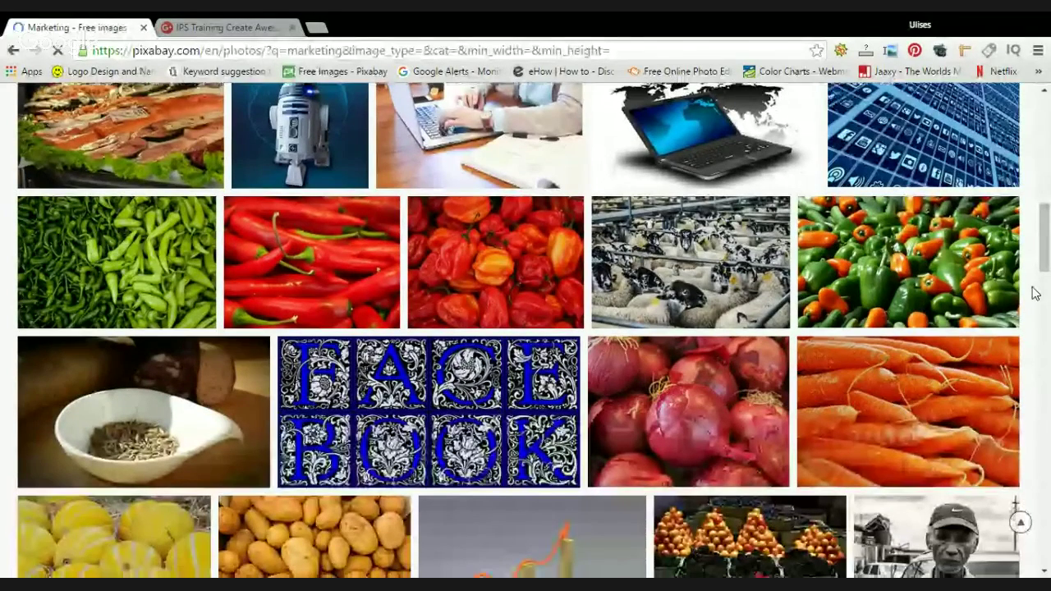
scroll(1034, 294, down, 1)
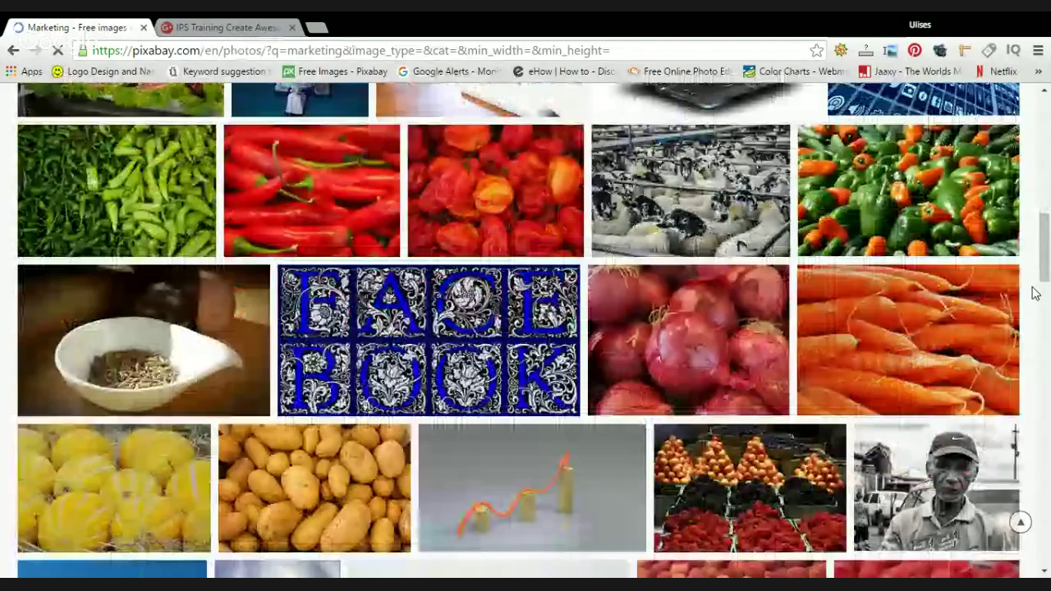
scroll(1035, 294, down, 4)
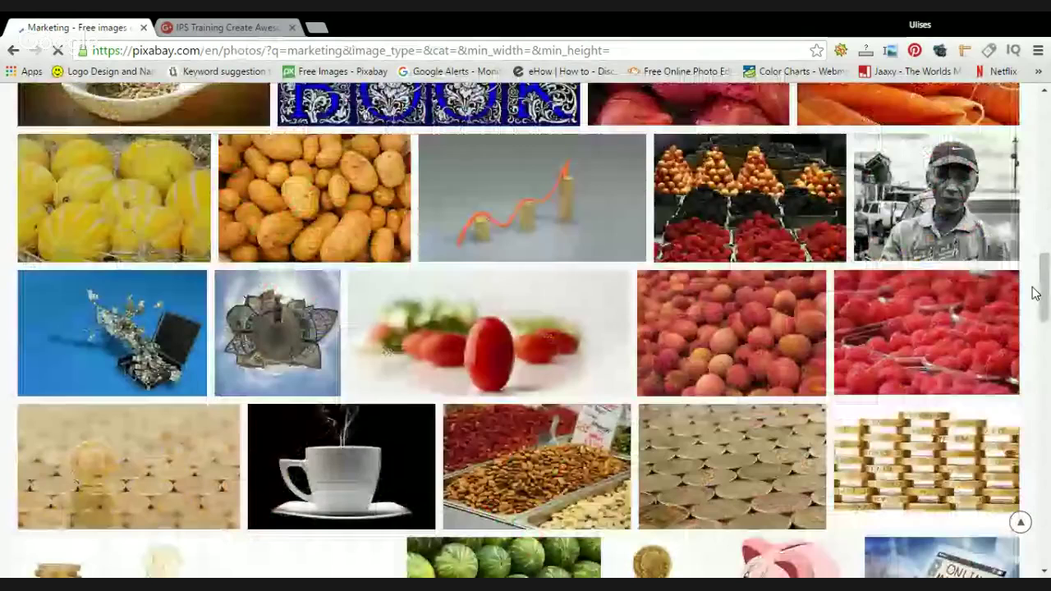
scroll(1035, 294, down, 4)
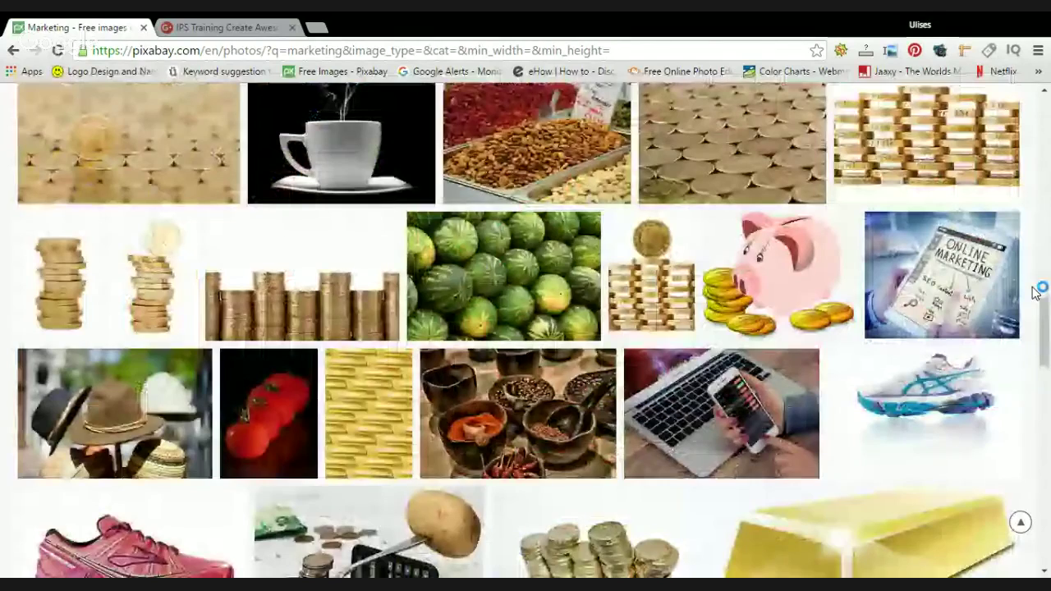
click(723, 411)
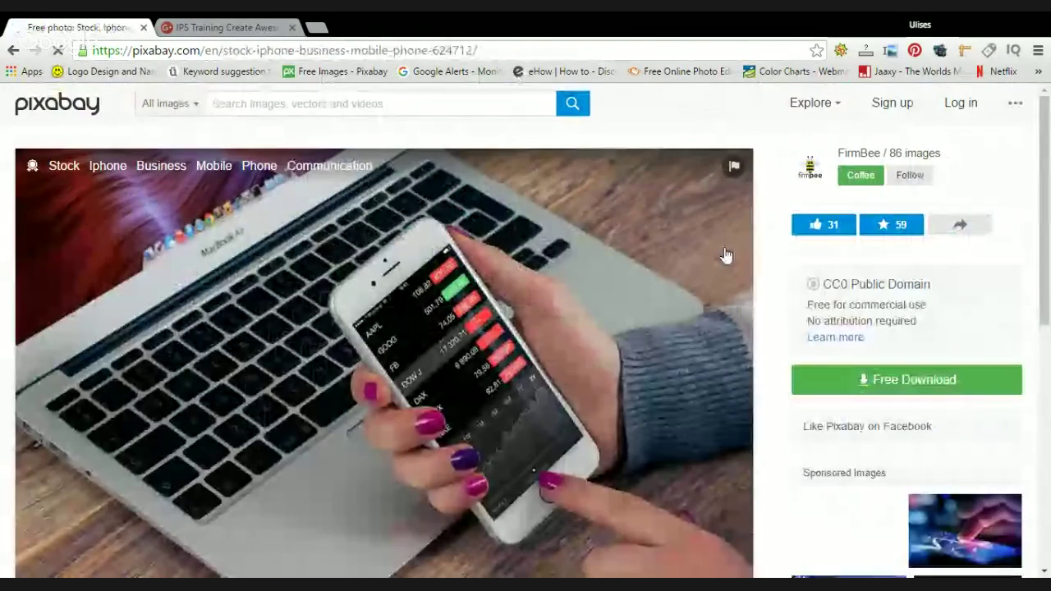
scroll(726, 256, down, 2)
scroll(739, 247, down, 1)
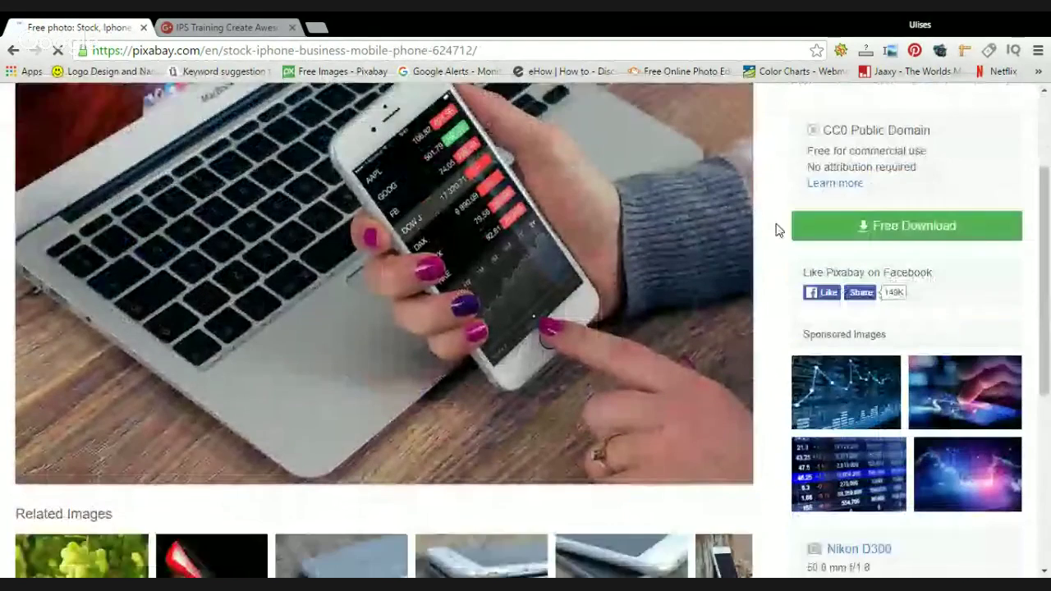
Download the photo as stock-624712_1920.jpg after entering the captcha, then go to FlamingText.
click(817, 227)
click(853, 374)
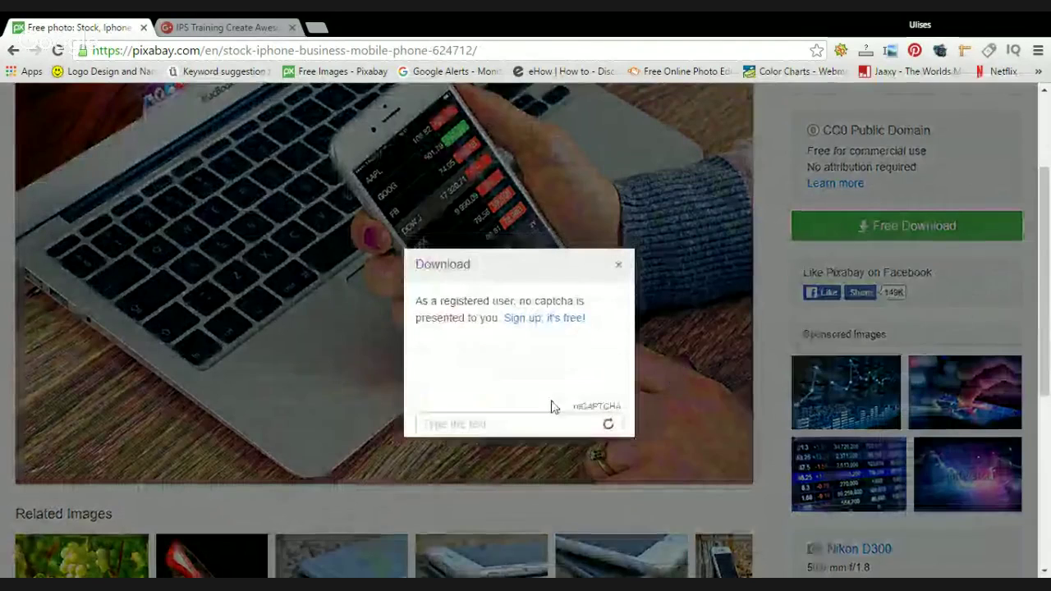
click(434, 395)
text(9023)
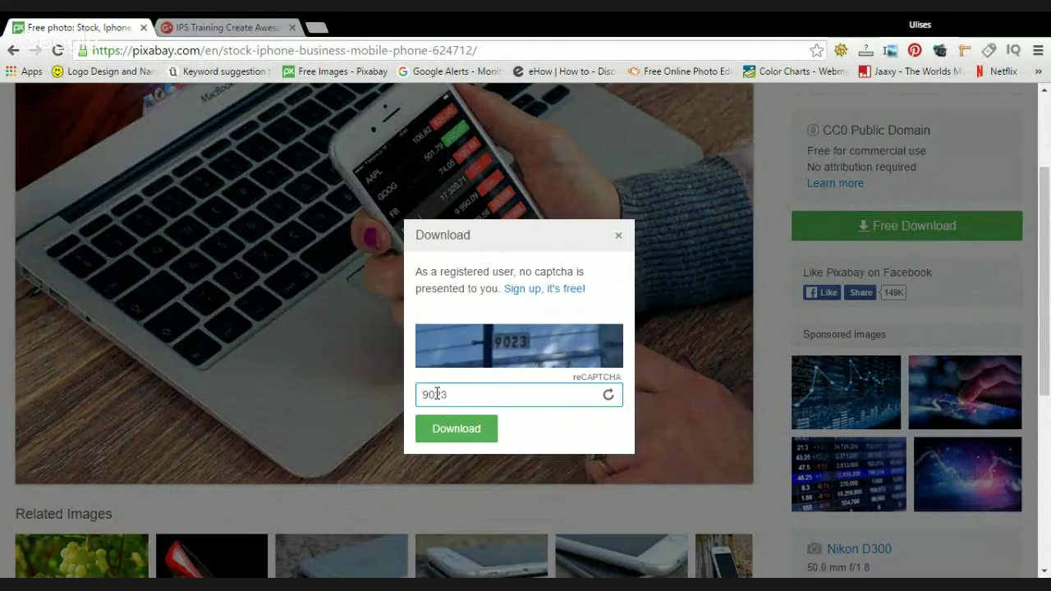
click(443, 429)
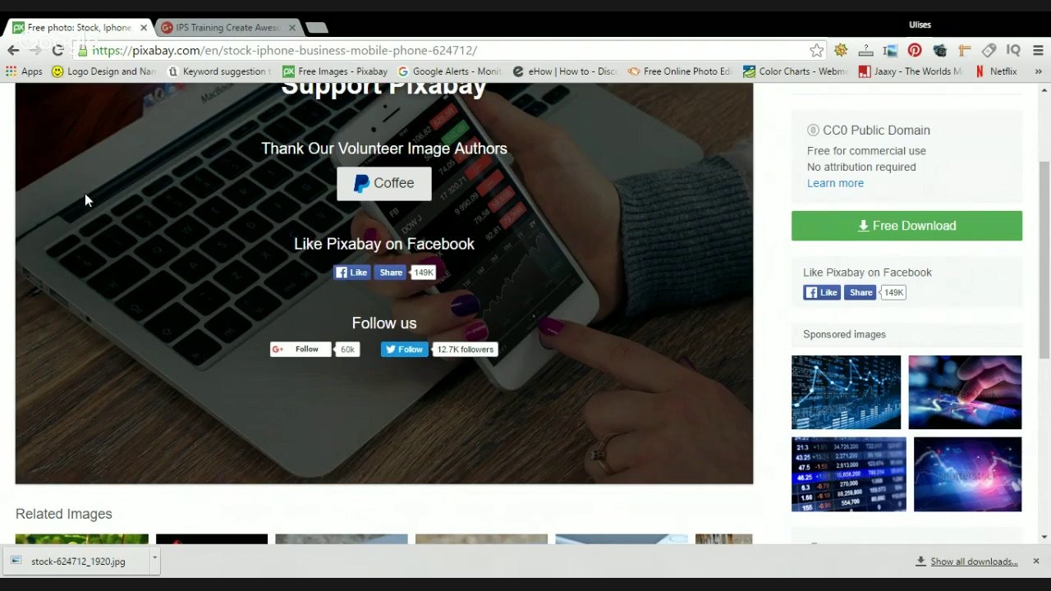
click(113, 73)
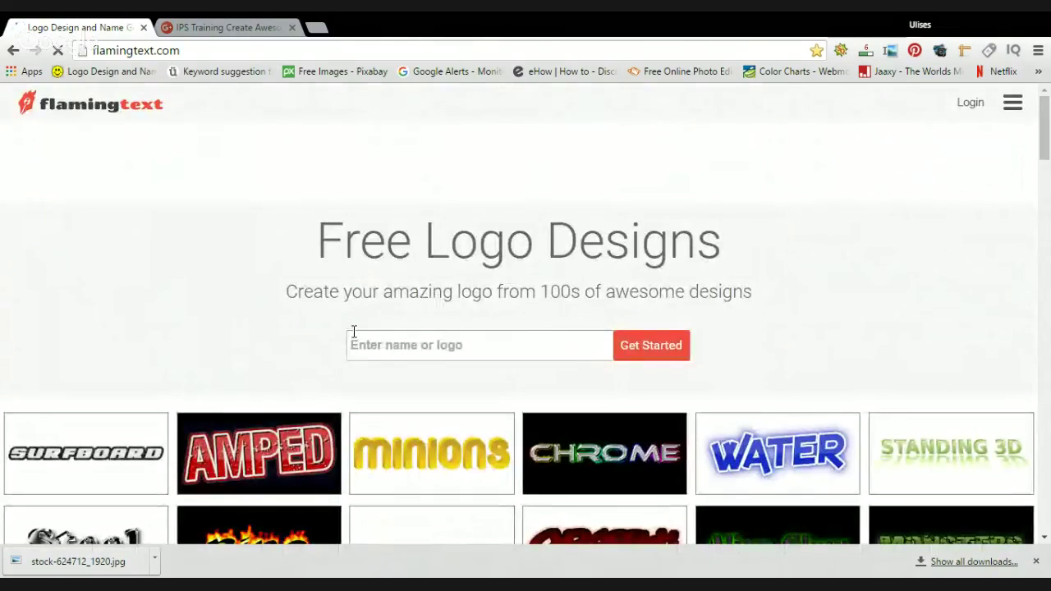
Enter 'IPS Review' as the logo name and browse the generated logo styles.
click(374, 351)
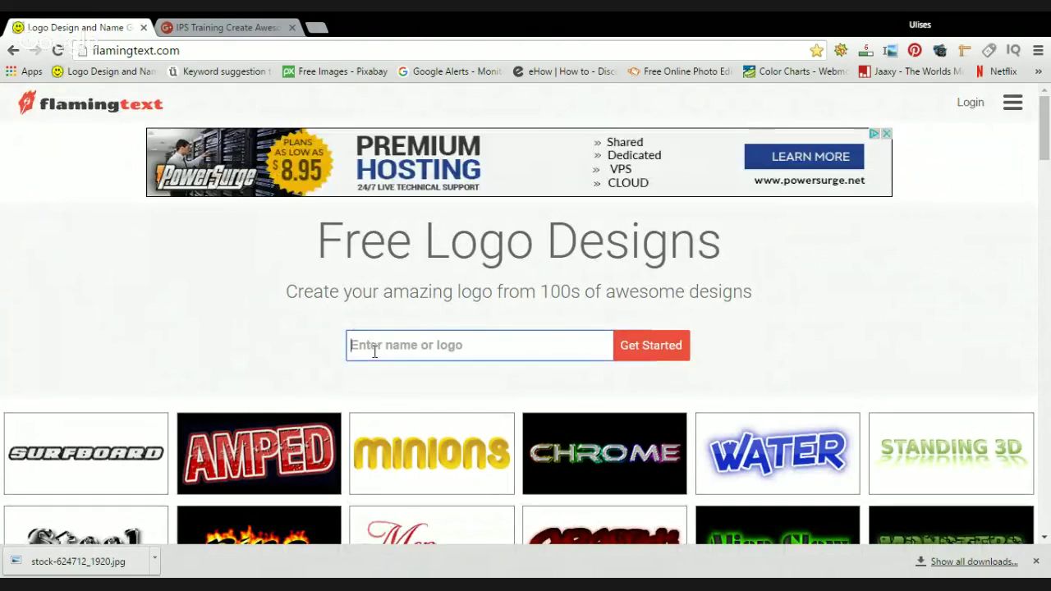
text(IP)
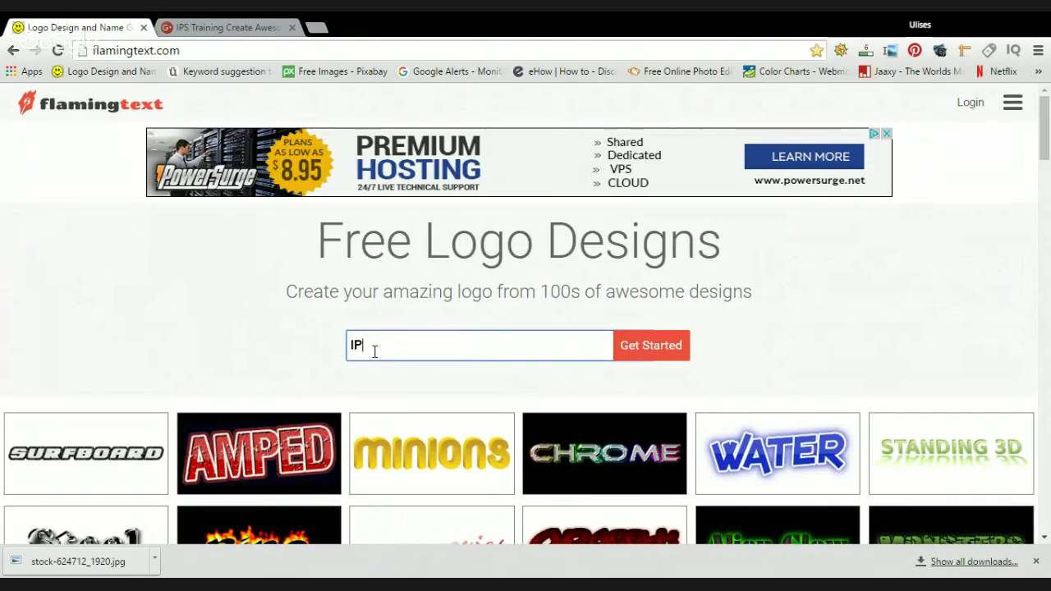
text(S Review)
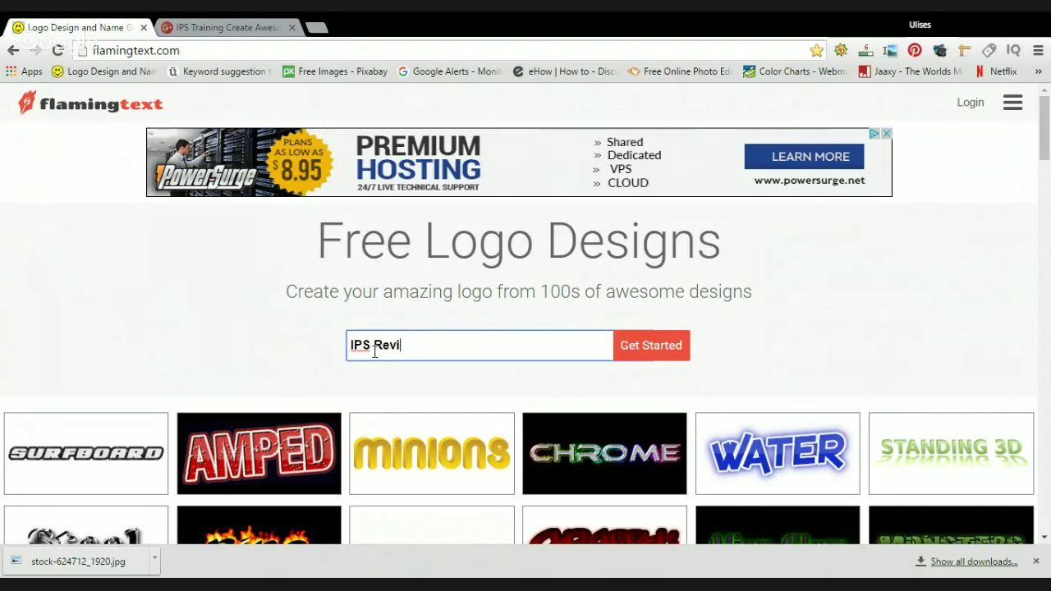
click(633, 345)
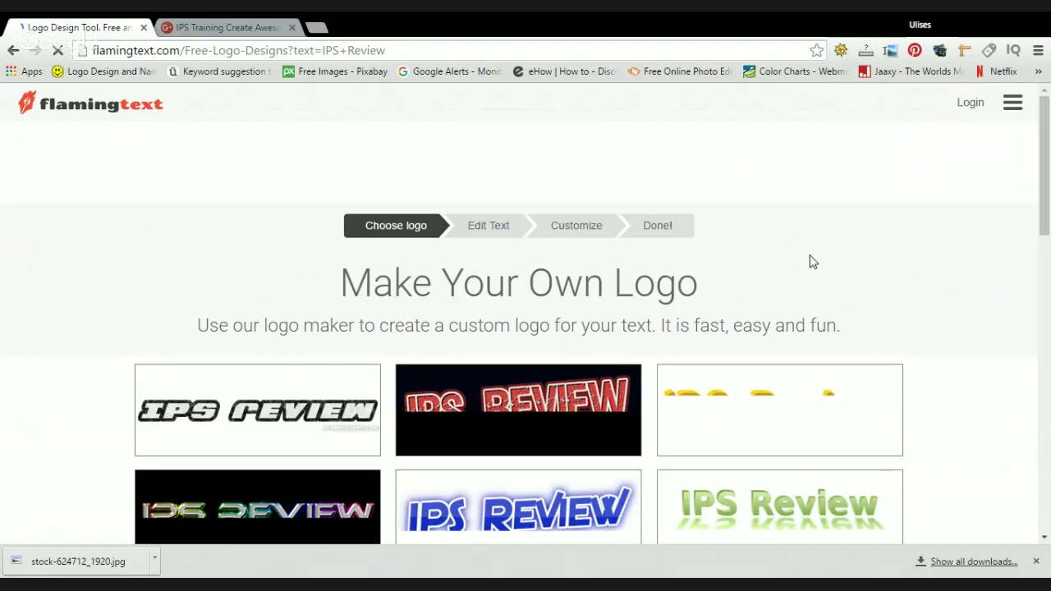
scroll(811, 261, down, 1)
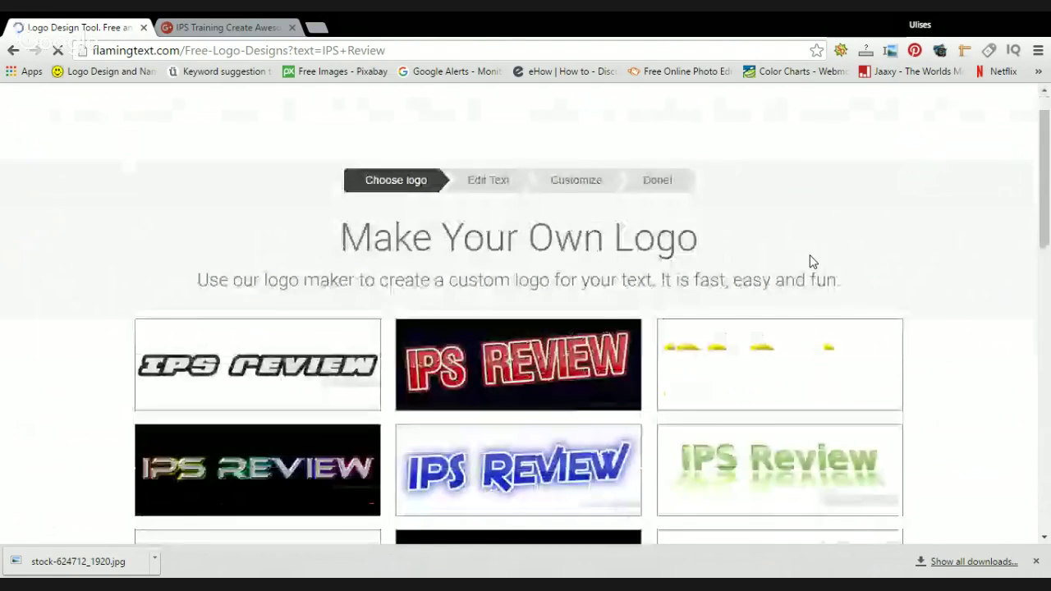
scroll(811, 261, down, 1)
scroll(969, 282, down, 1)
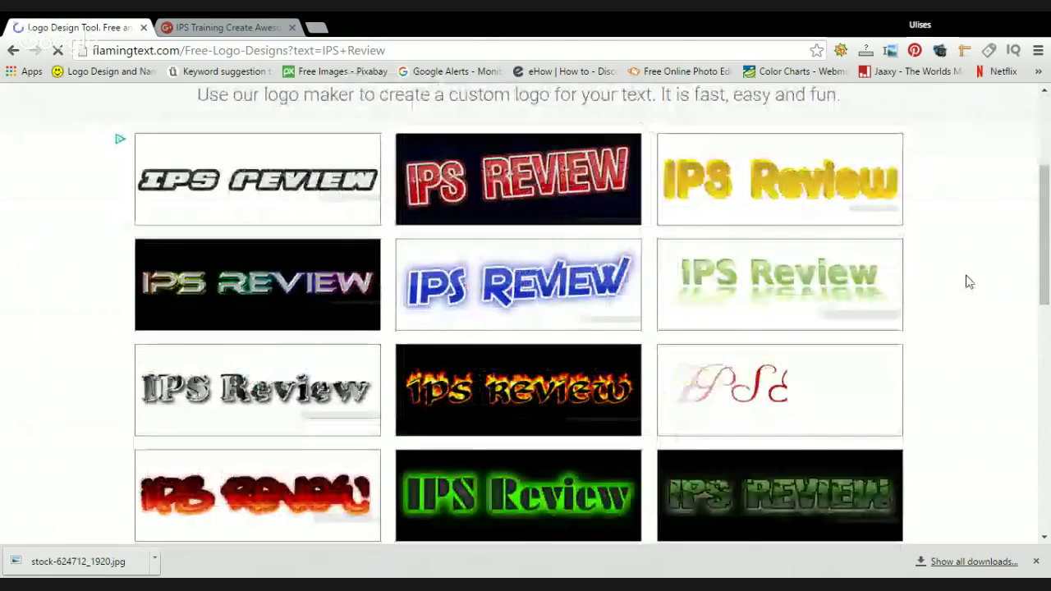
scroll(969, 282, down, 1)
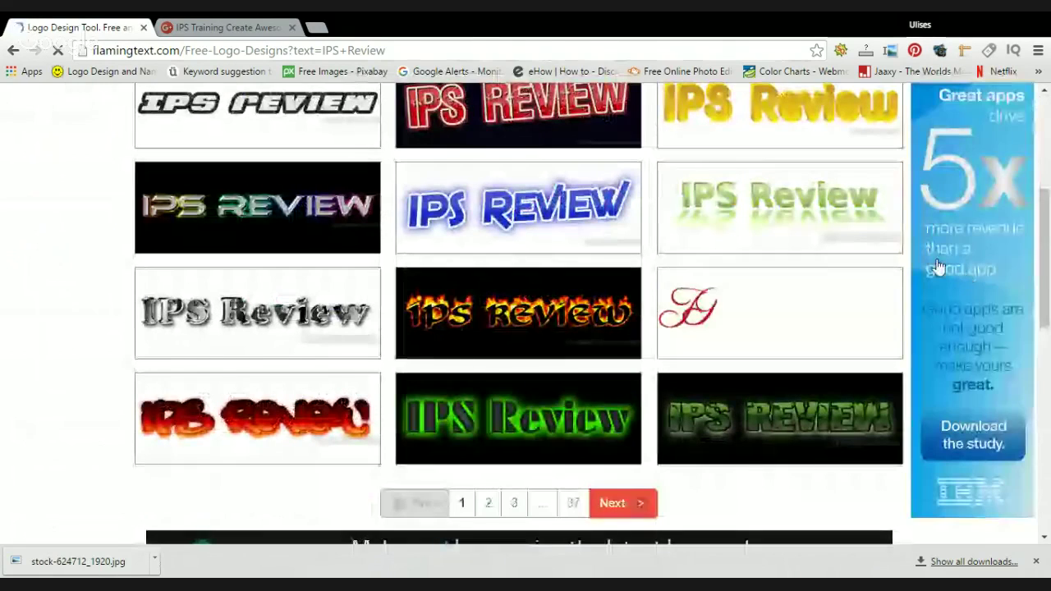
Choose the blue Water-style IPS Review logo and set its background to Transparent.
click(493, 201)
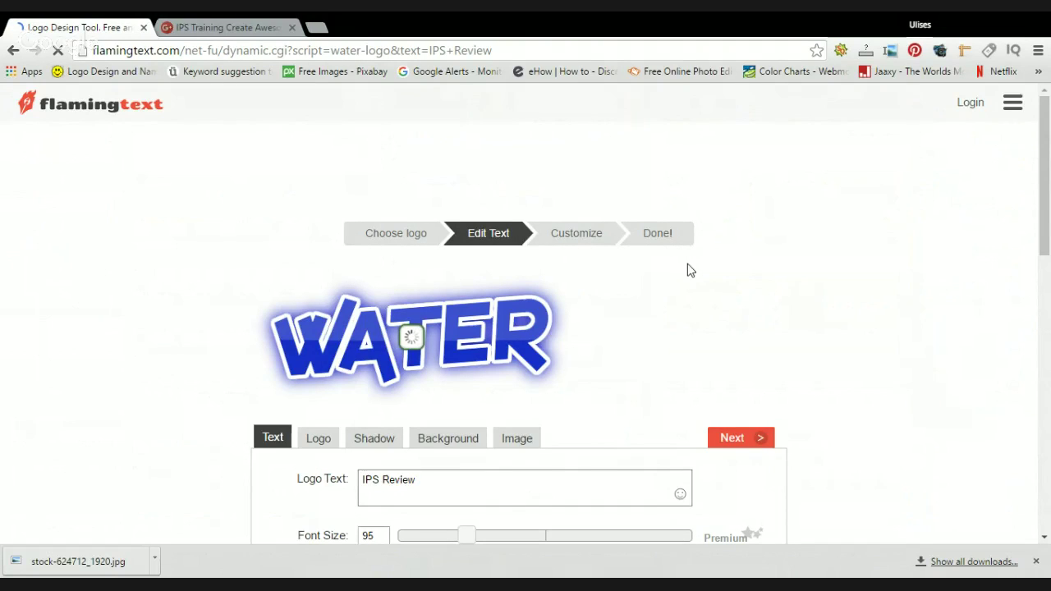
scroll(805, 277, down, 2)
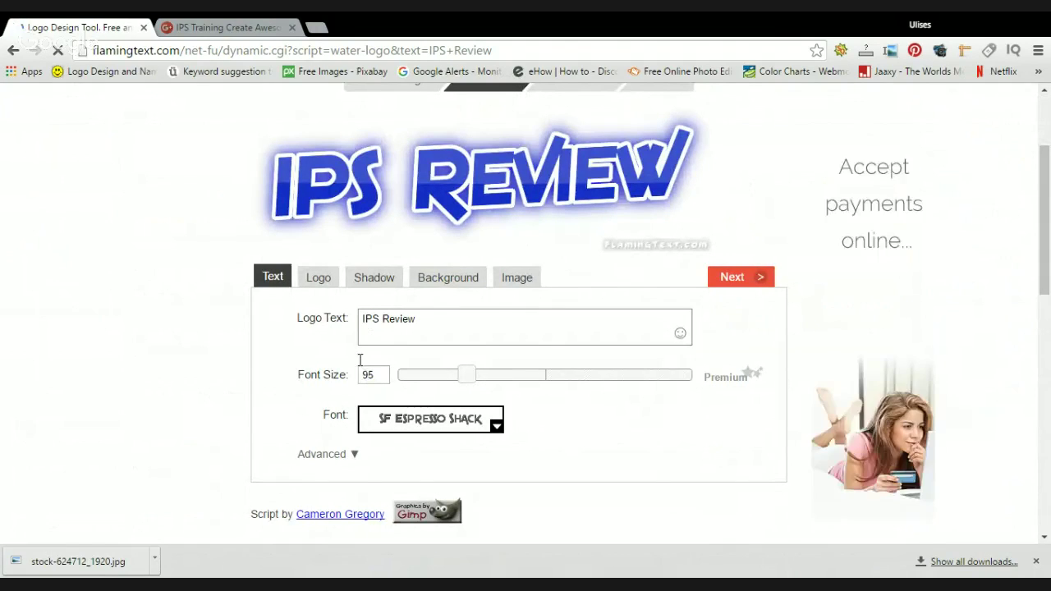
scroll(345, 370, up, 2)
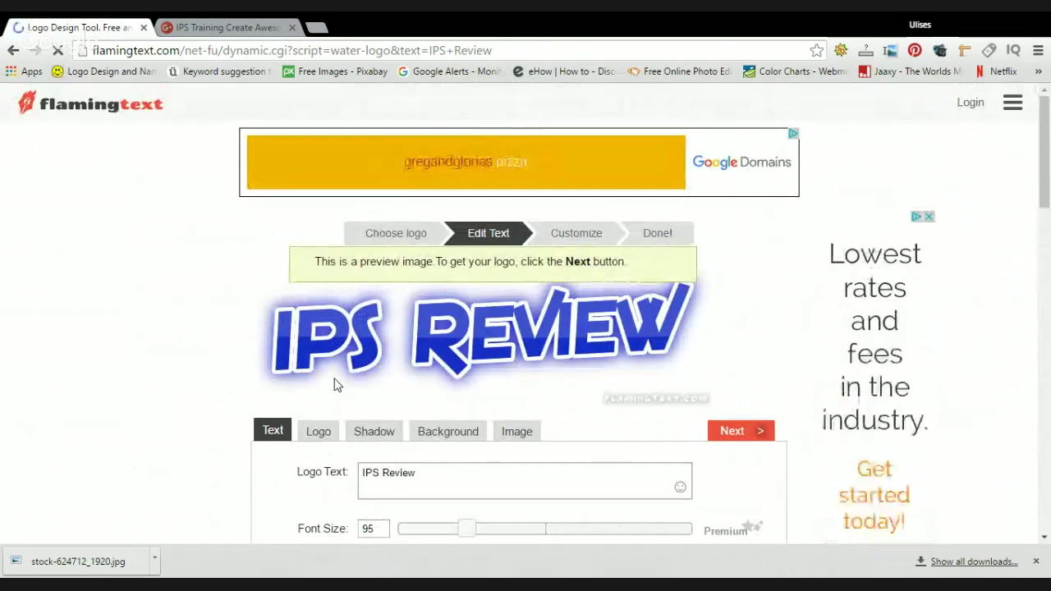
click(435, 432)
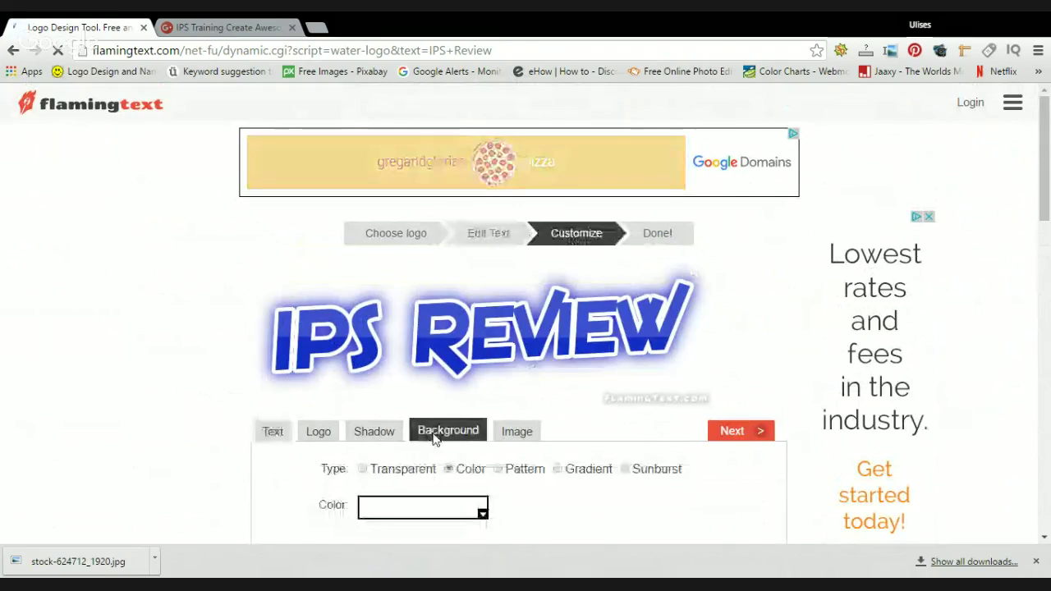
click(363, 469)
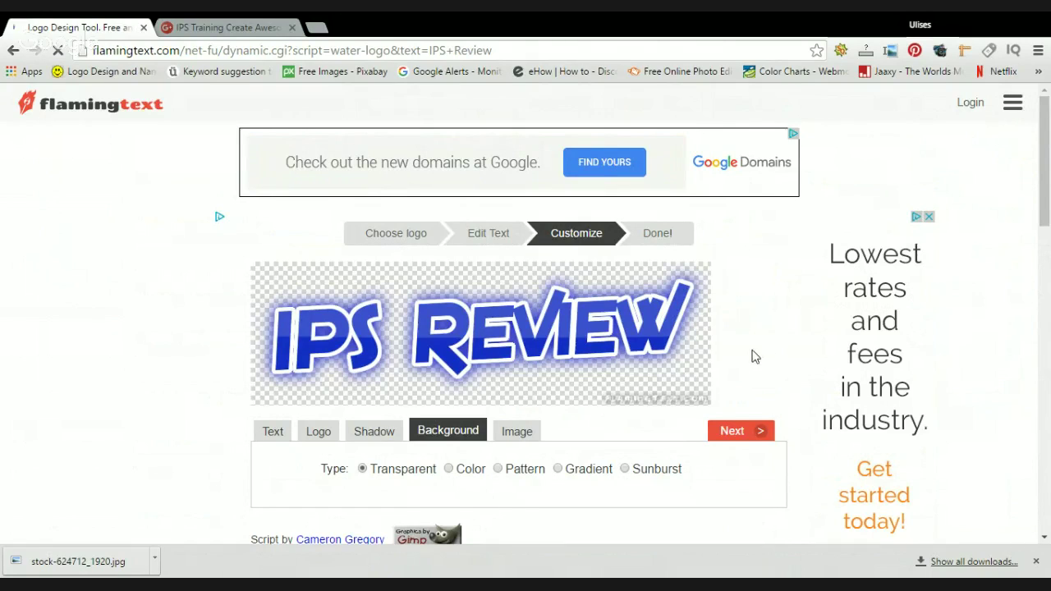
Download the transparent 598x187 IPS Review logo as a coollogo_com PNG and dismiss the thank-you popup.
click(733, 431)
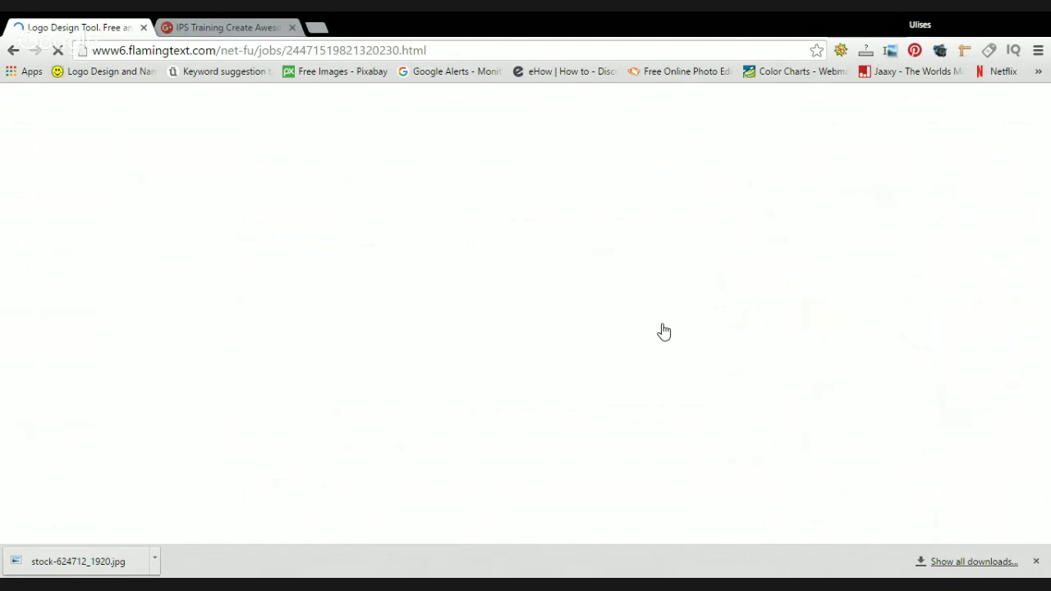
scroll(462, 387, down, 2)
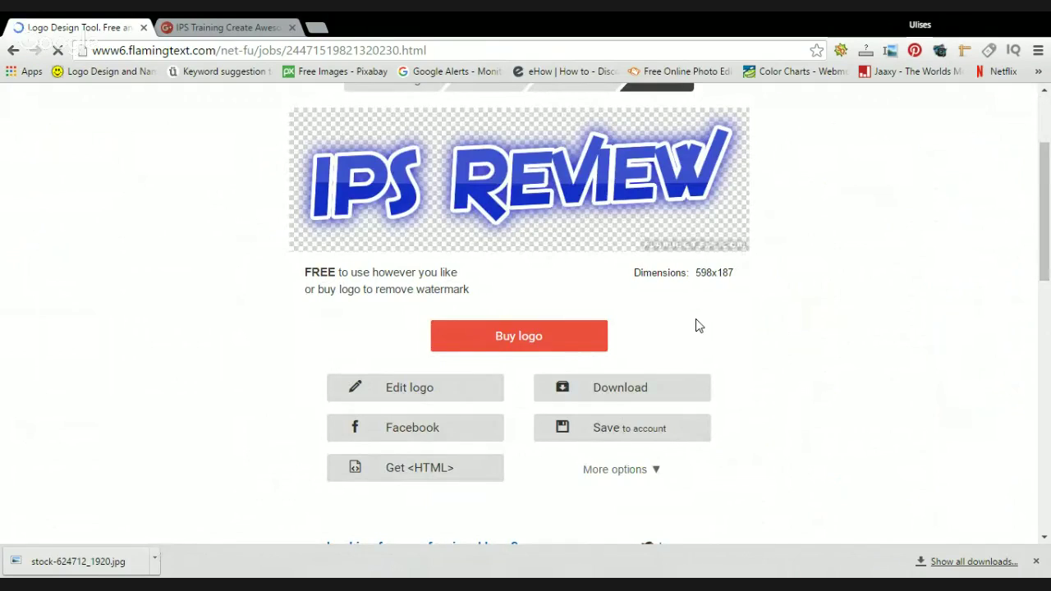
click(604, 391)
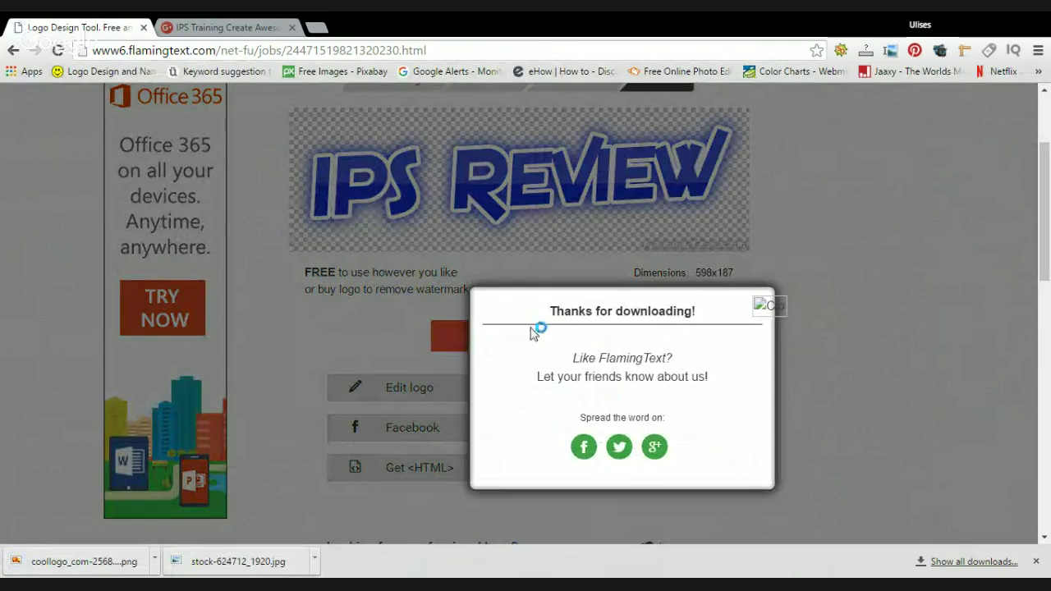
click(840, 338)
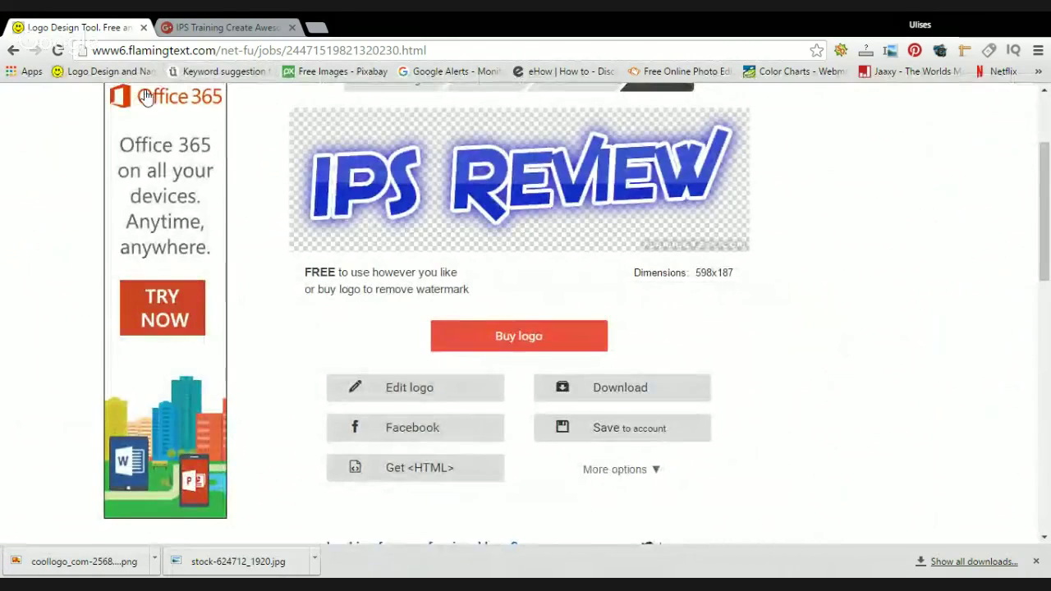
Load PicMonkey's free online photo editor with its sample beach-chairs photo.
click(668, 72)
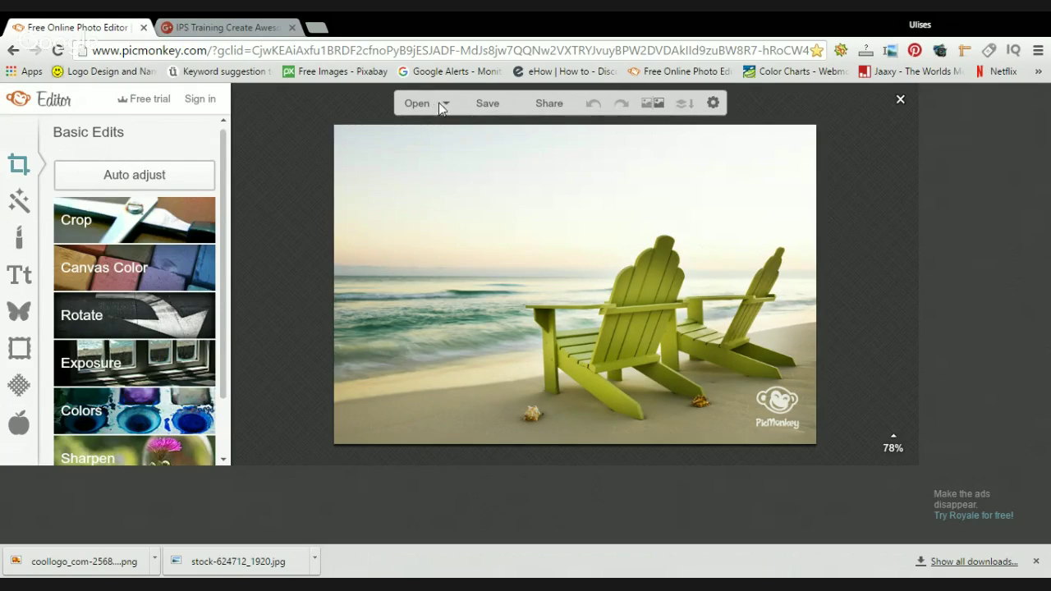
Open stock-624712_1920.jpg from the computer in PicMonkey's editor.
click(411, 104)
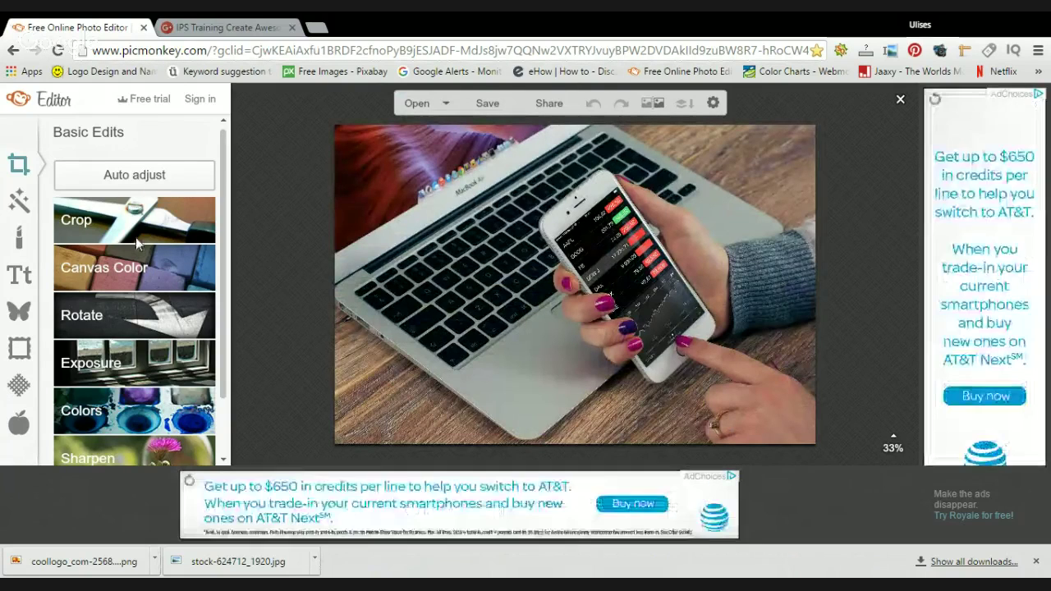
Open Crop on the photo and keep 'No fixed proportions' for the 1280 × 851 area.
click(136, 237)
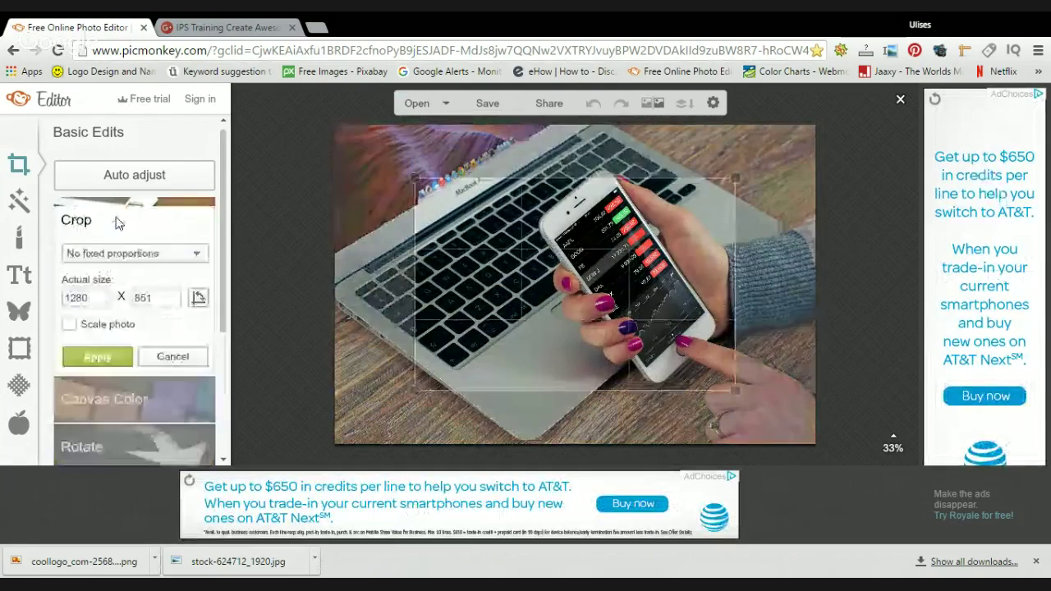
click(195, 255)
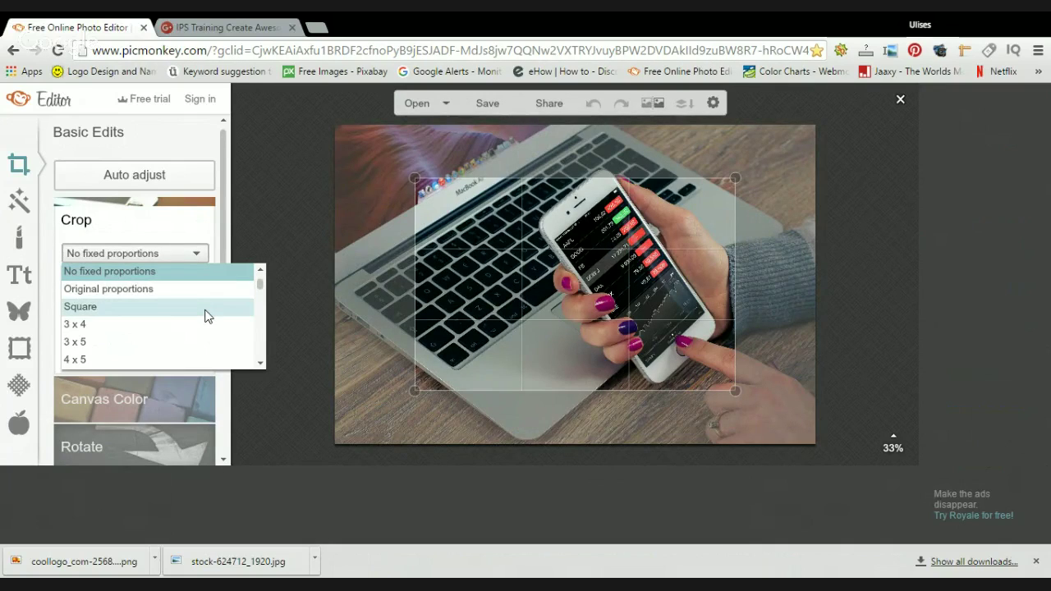
scroll(207, 317, down, 2)
scroll(207, 317, down, 2)
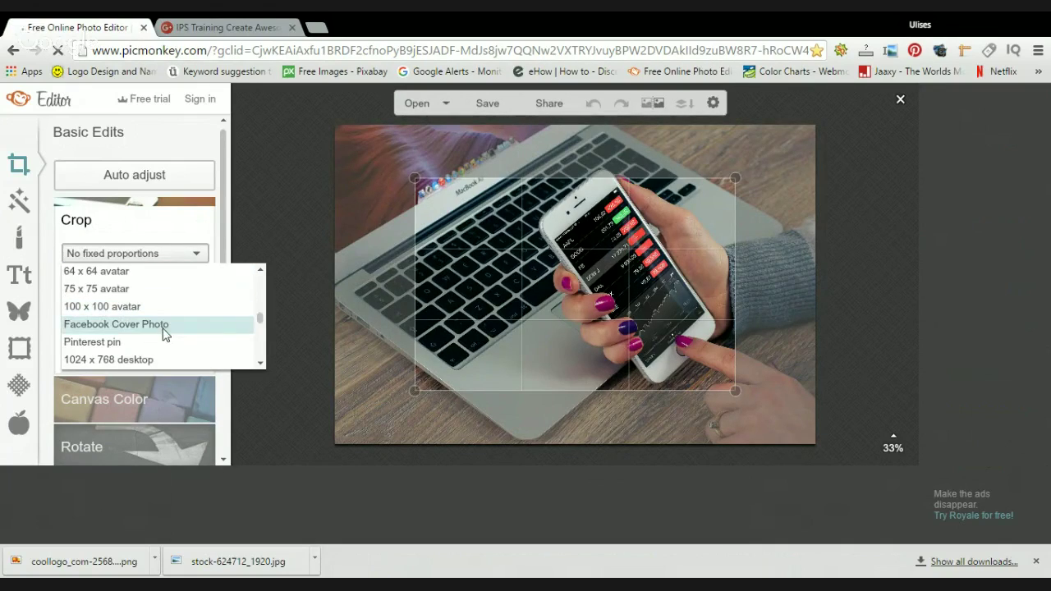
scroll(163, 333, down, 2)
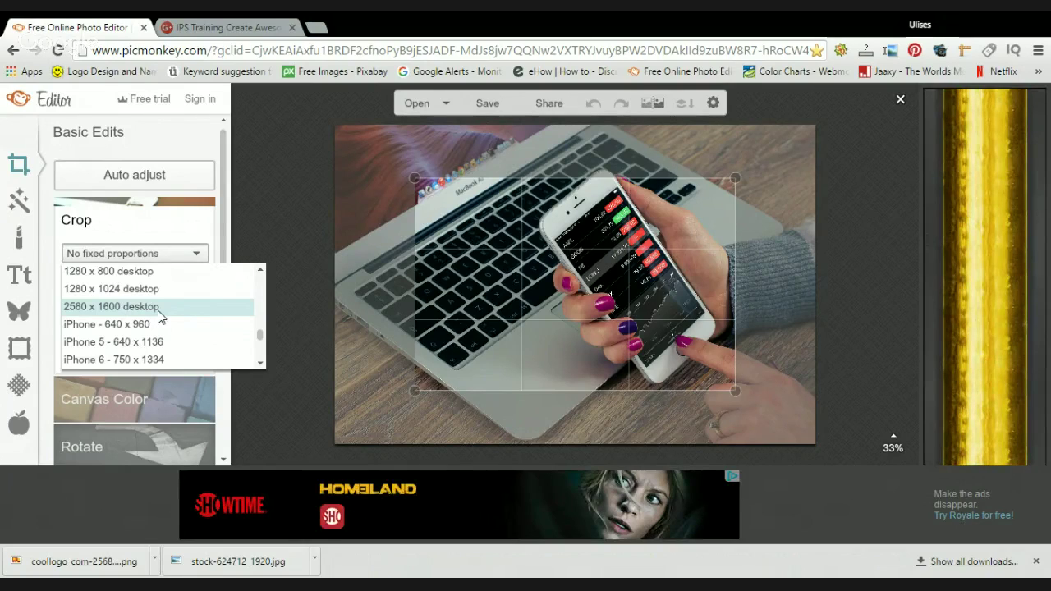
scroll(188, 319, down, 2)
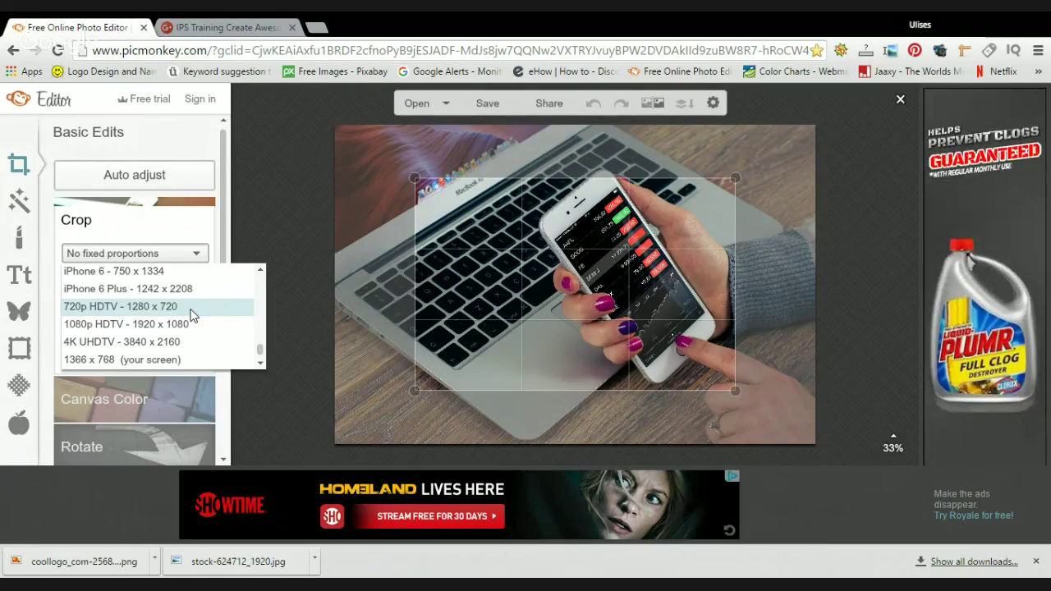
scroll(218, 323, up, 3)
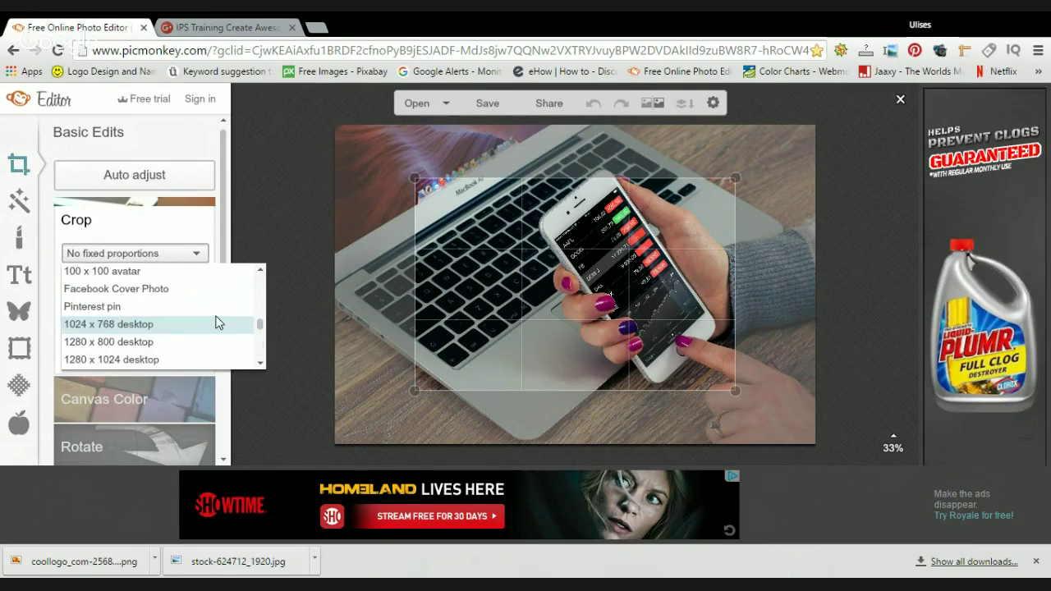
click(274, 174)
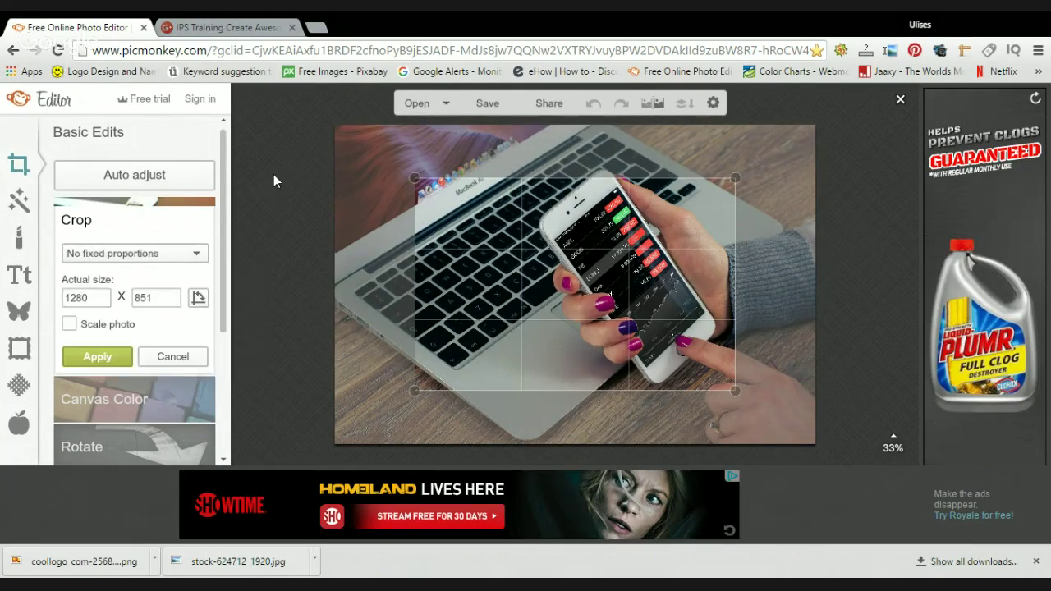
Add the transparent coollogo PNG as a Your Own overlay in the photo's middle.
click(19, 312)
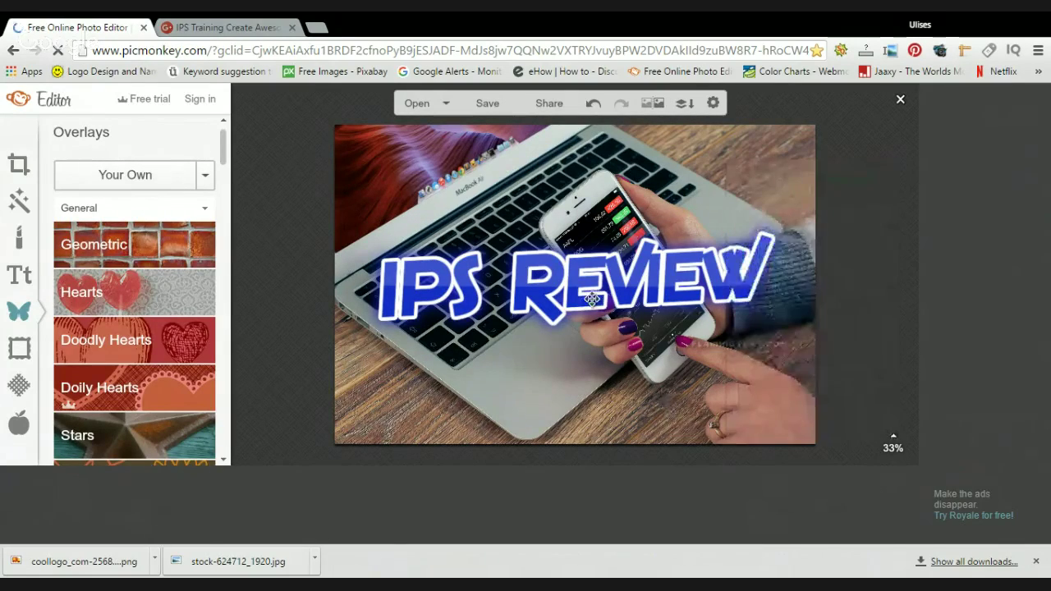
Shrink the IPS Review logo and place it along the bottom-left edge of the photo.
drag(592, 299, 578, 384)
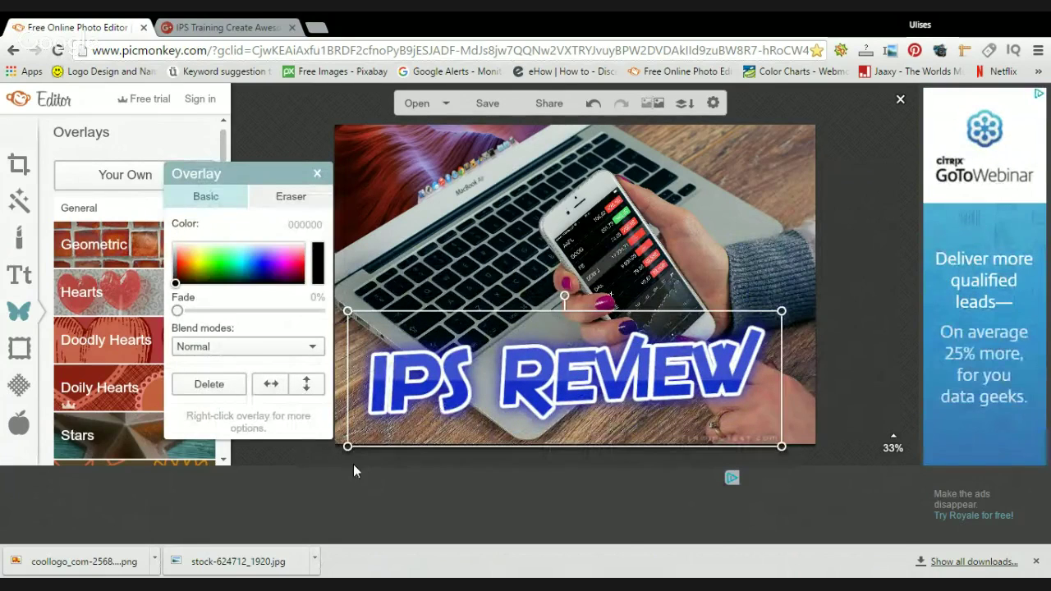
drag(348, 446, 398, 426)
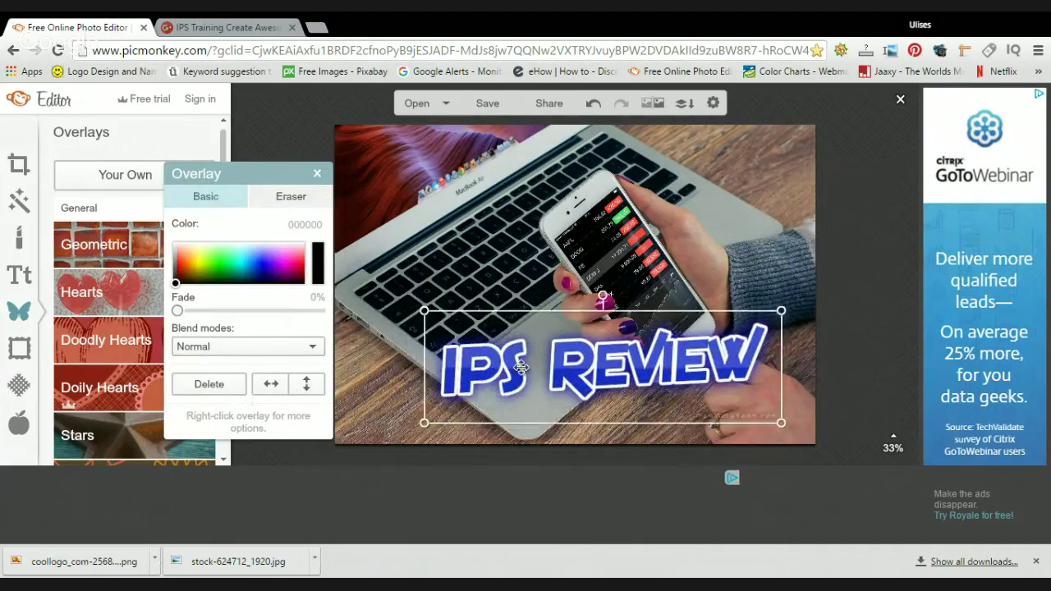
drag(514, 367, 422, 405)
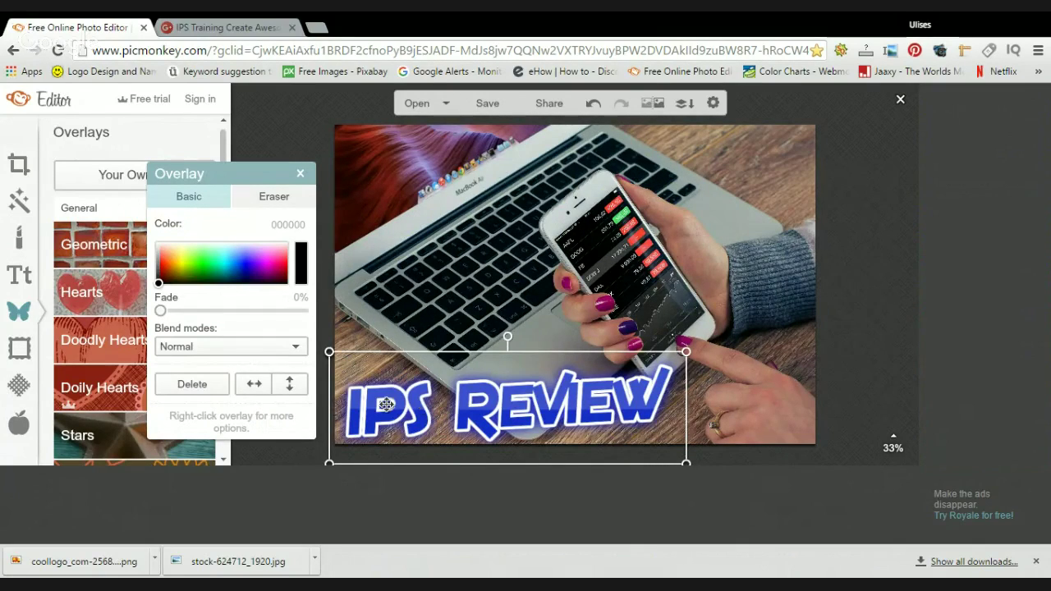
click(10, 274)
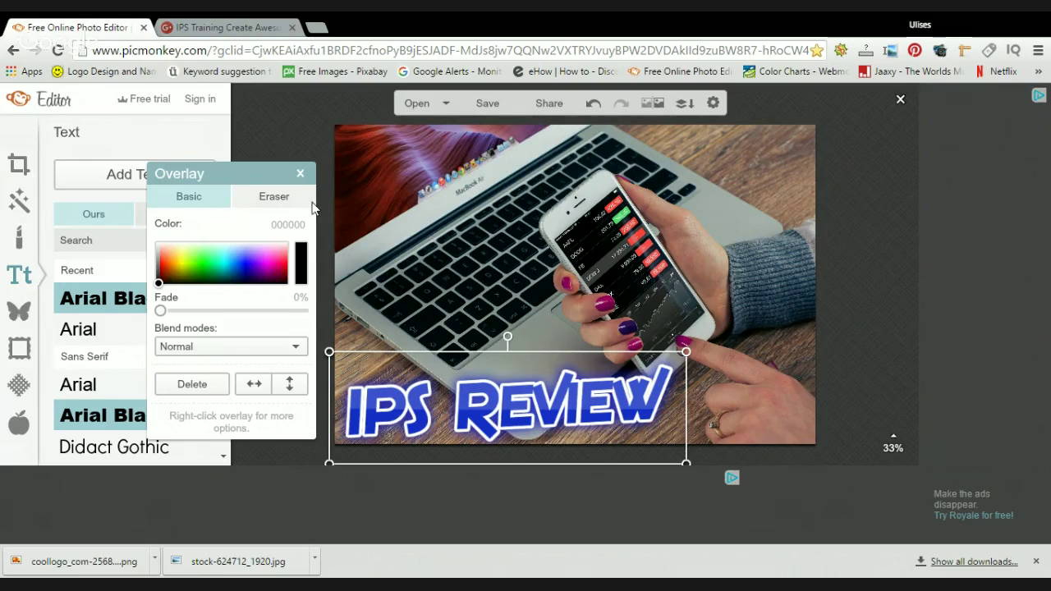
Add a new text box reading 'AVOID MLM SCams ONLINe .com' over the photo.
click(417, 185)
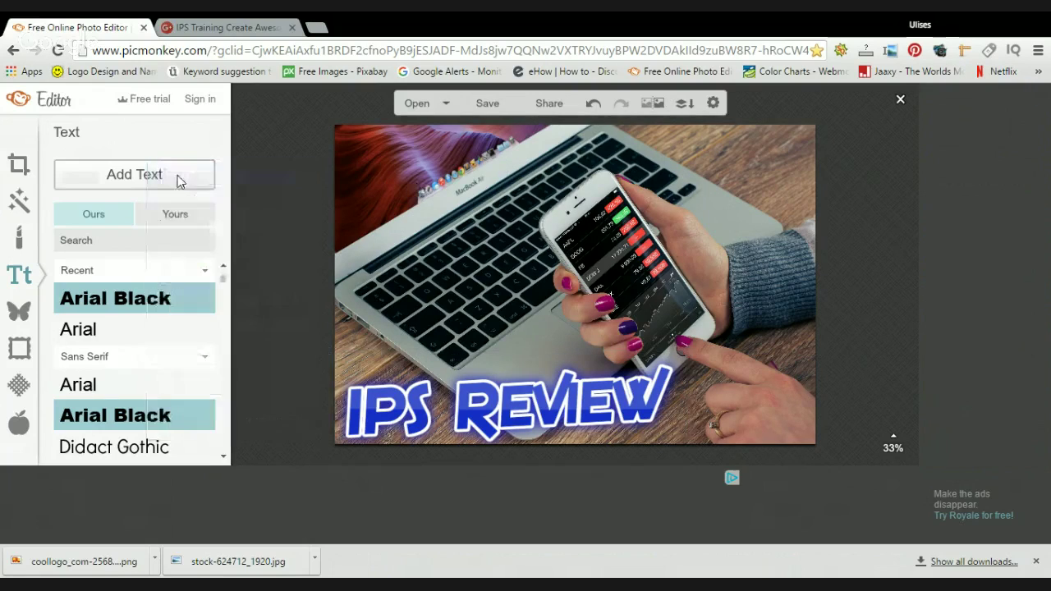
click(176, 173)
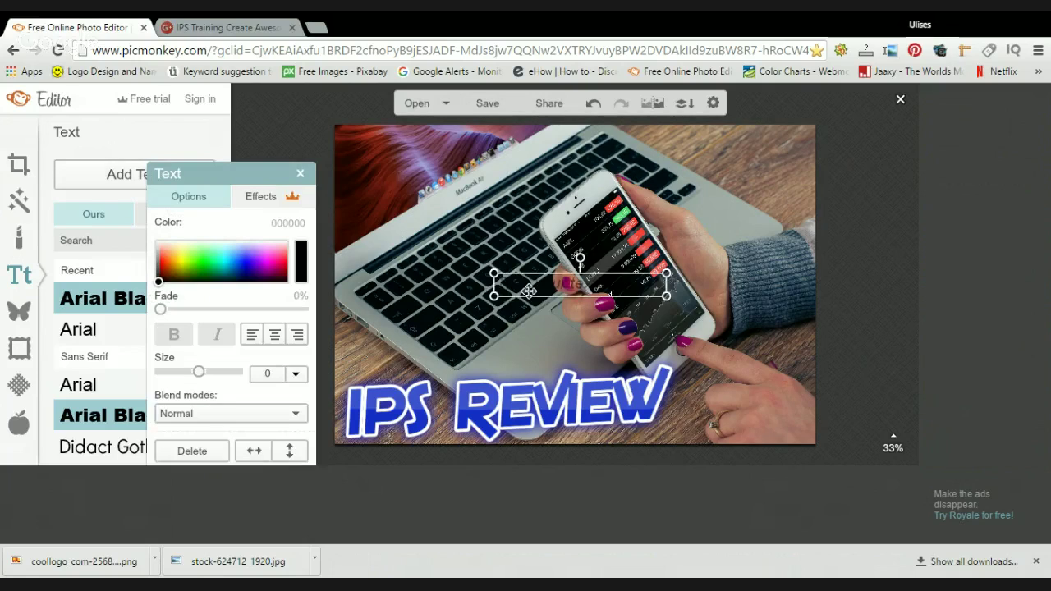
click(529, 290)
text(A)
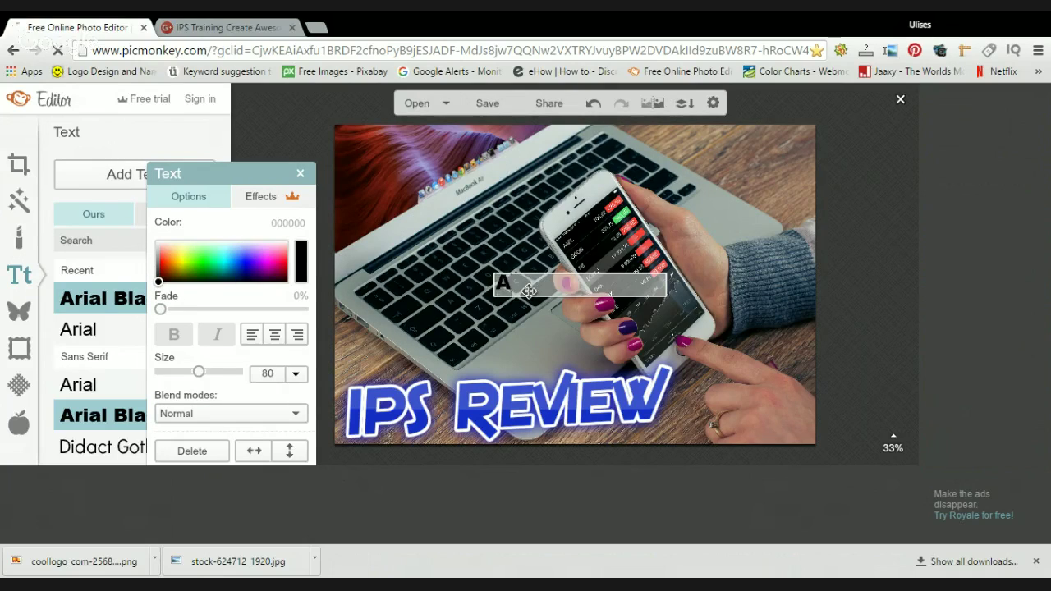
text(VOID)
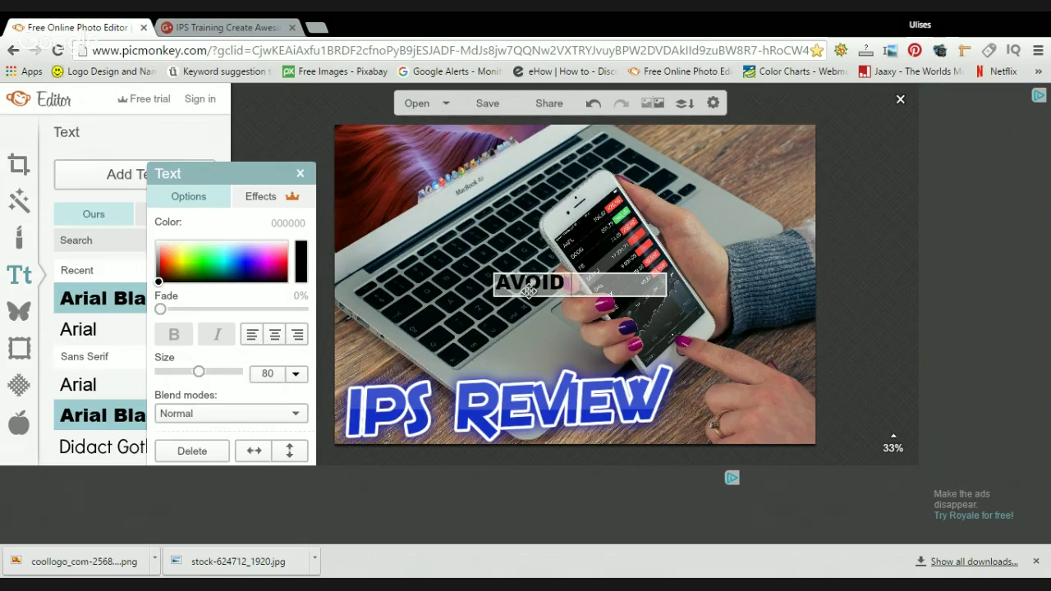
text( MLM SC)
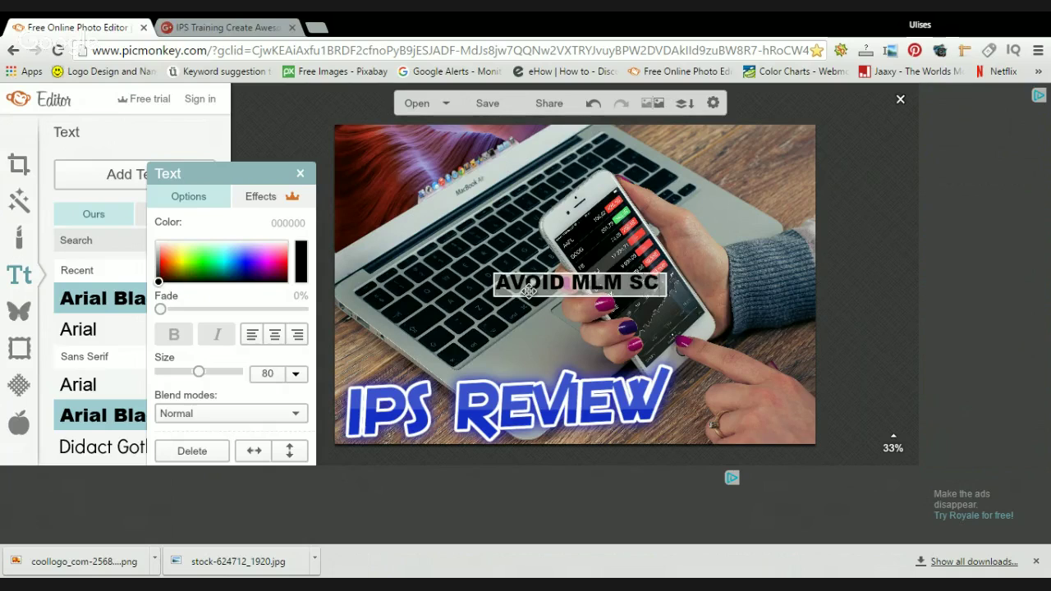
text(ams ONLIN)
text(e)
text( .com)
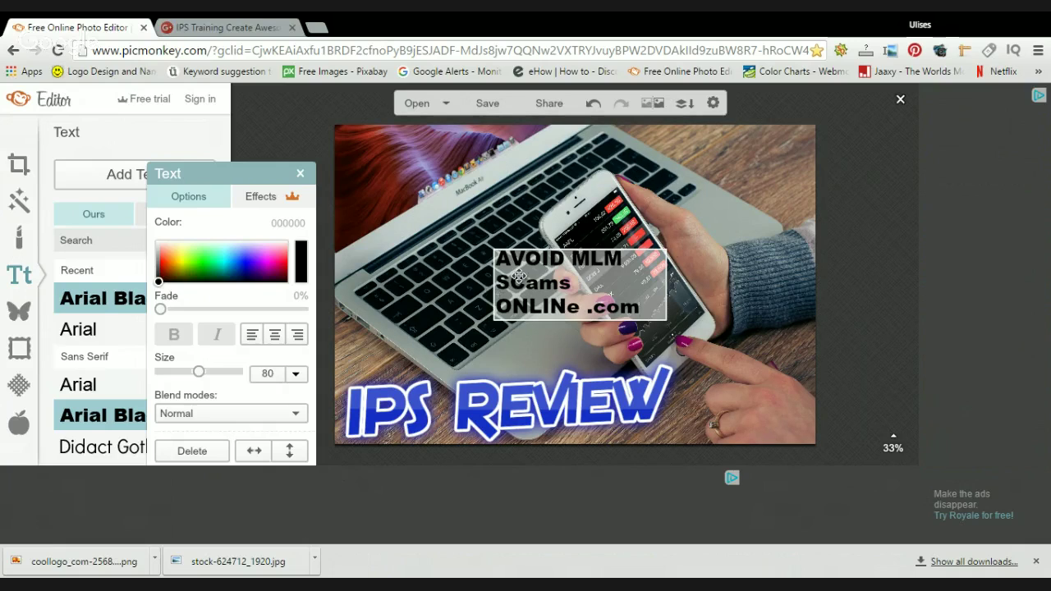
Color the text green and enlarge it to size 126.
click(462, 248)
click(198, 262)
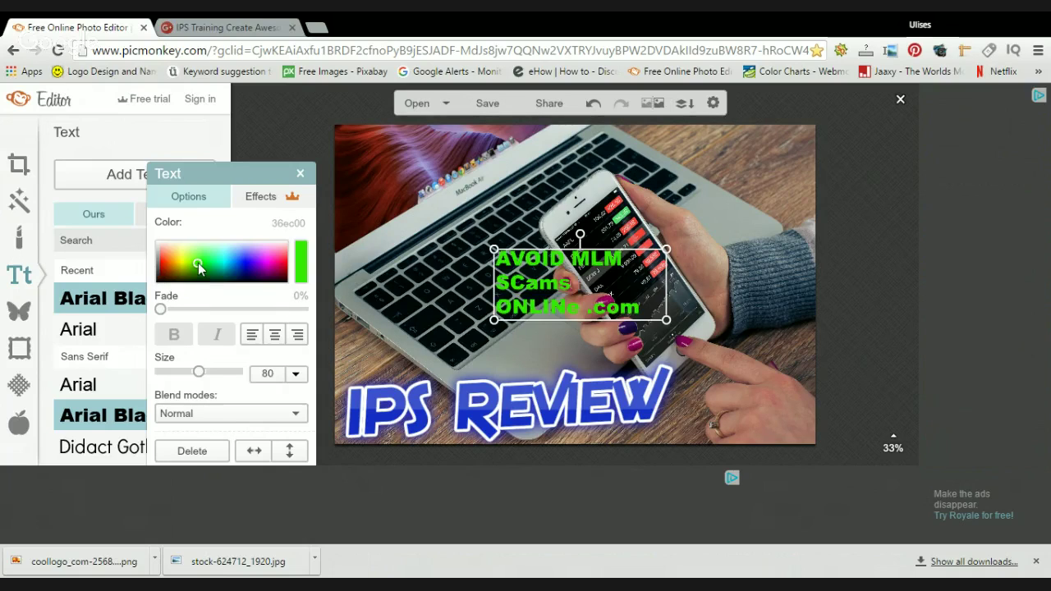
click(212, 371)
drag(213, 373, 215, 372)
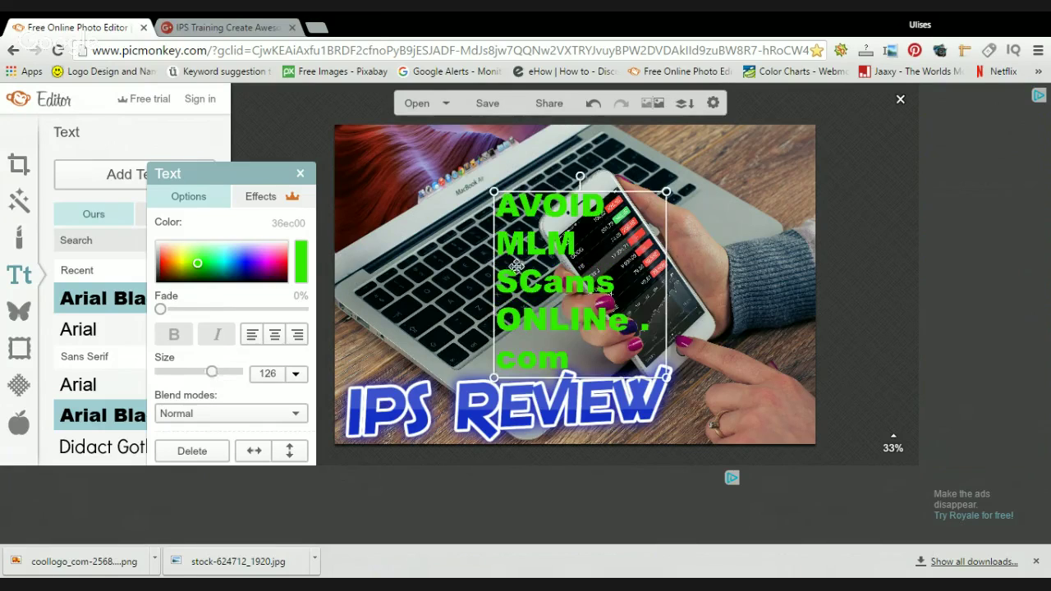
Widen the text box across the photo and reduce the size so it fits one line.
drag(493, 268, 410, 268)
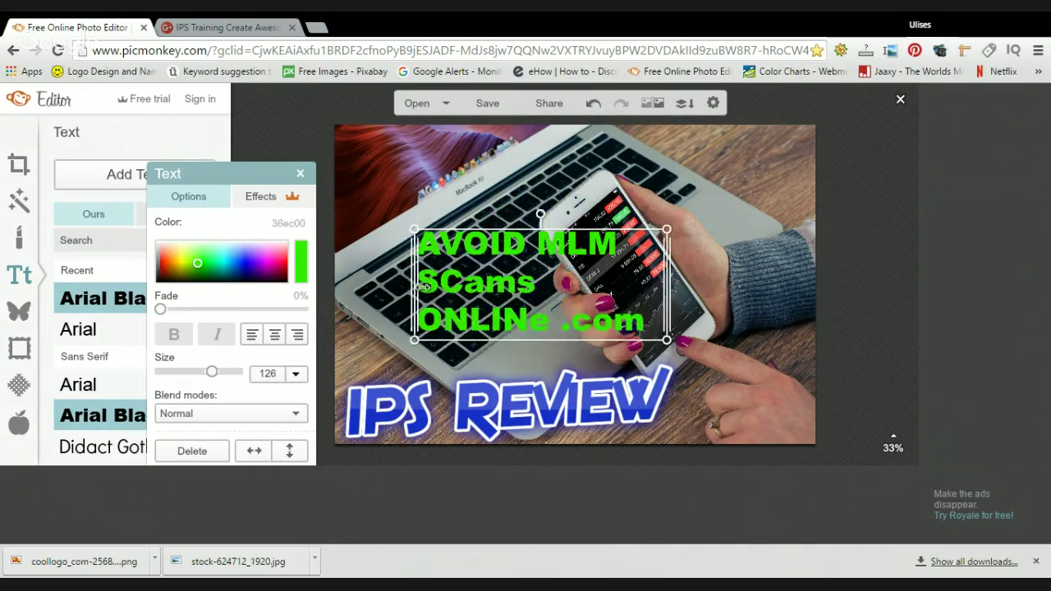
drag(420, 286, 326, 276)
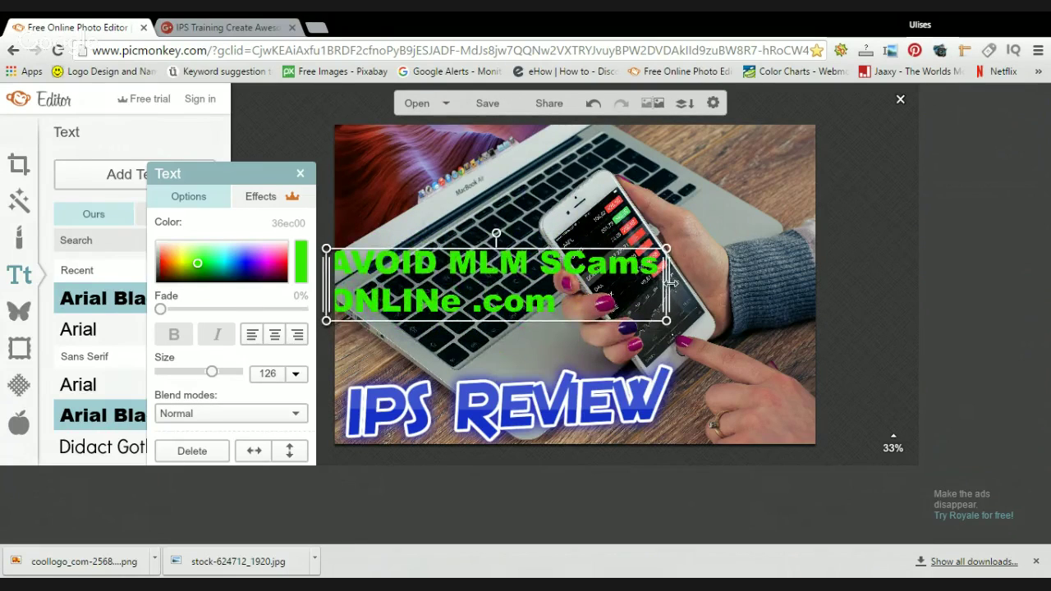
drag(672, 282, 857, 288)
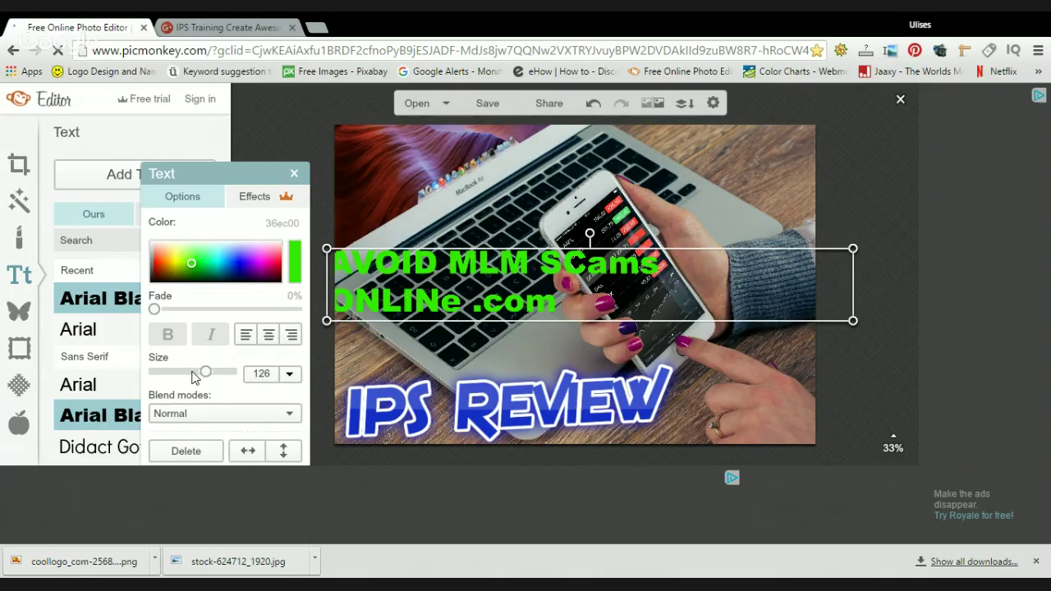
click(193, 372)
click(365, 354)
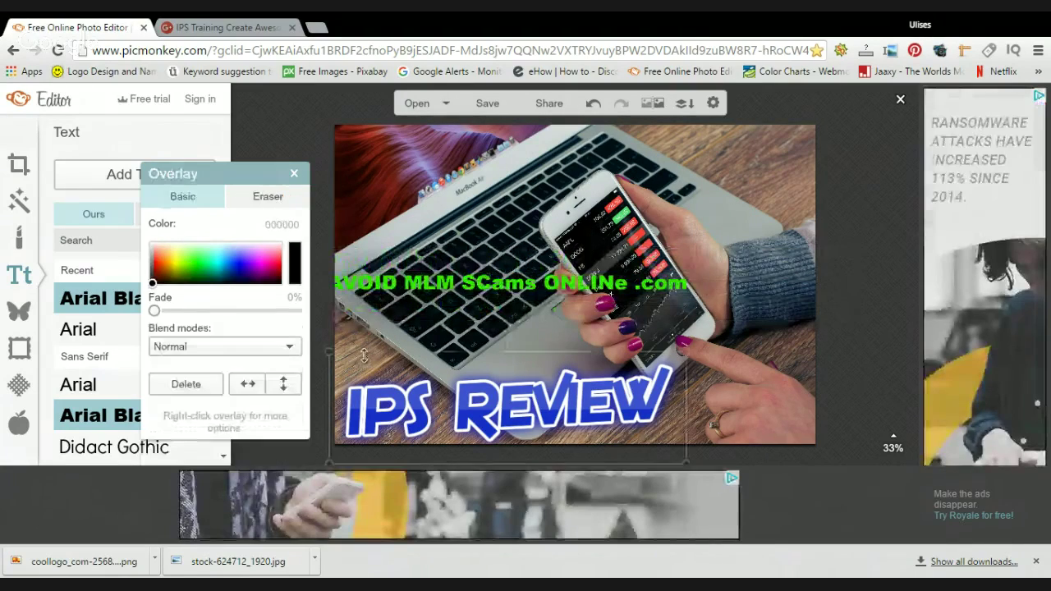
Move the green text to the photo's top edge, then close the editor without saving.
click(454, 276)
drag(454, 276, 543, 130)
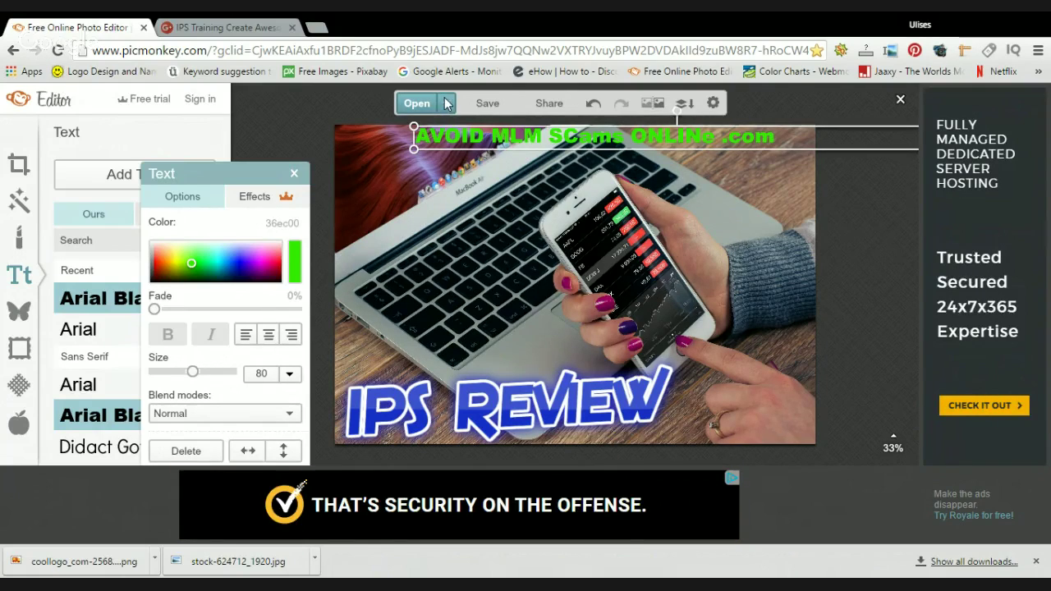
click(901, 100)
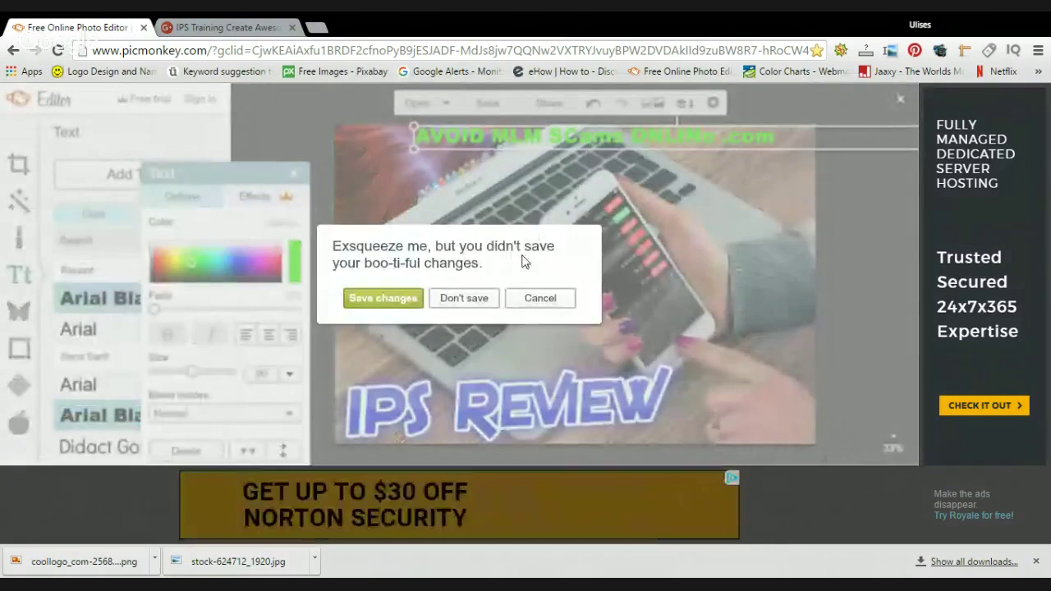
click(454, 298)
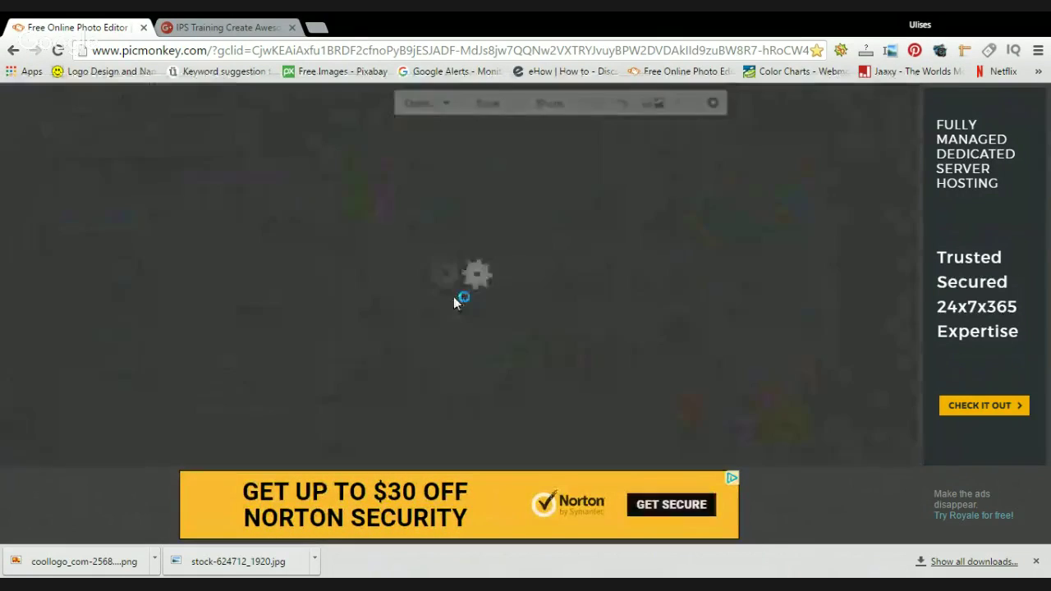